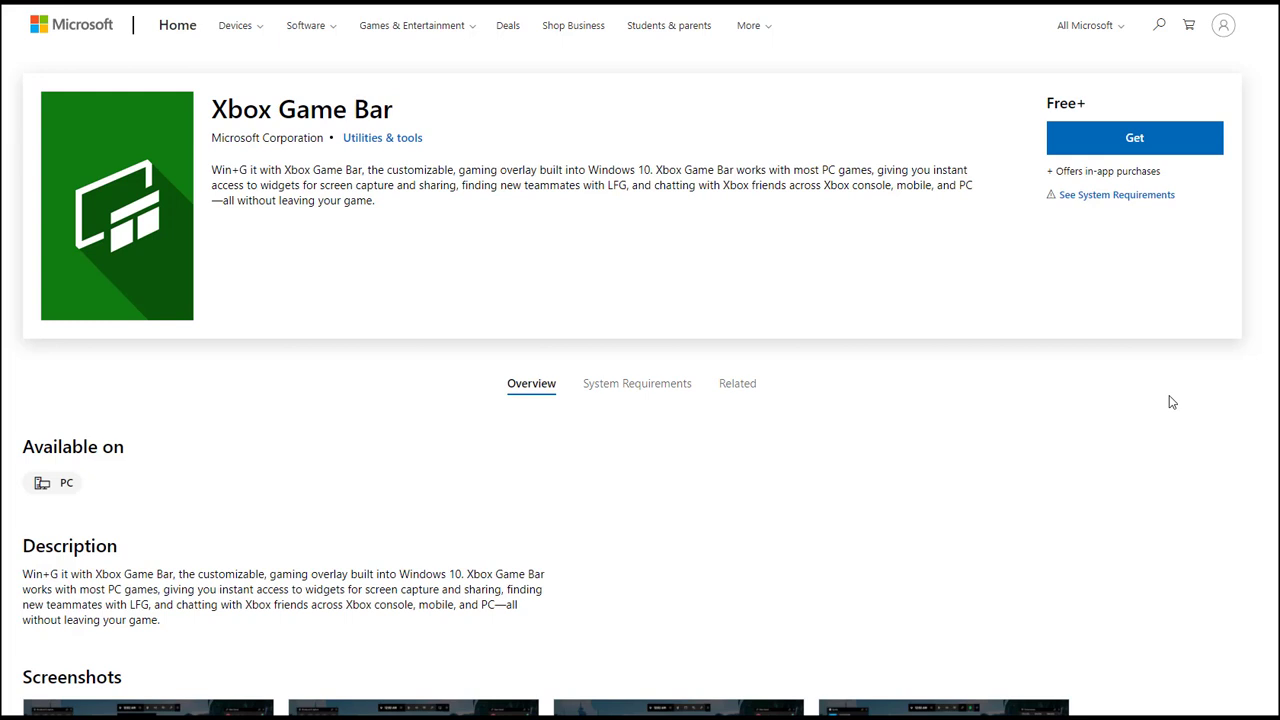
- Look through the Xbox Game Bar store page, including its overview and system requirements
scroll(1172, 402, down, 2)
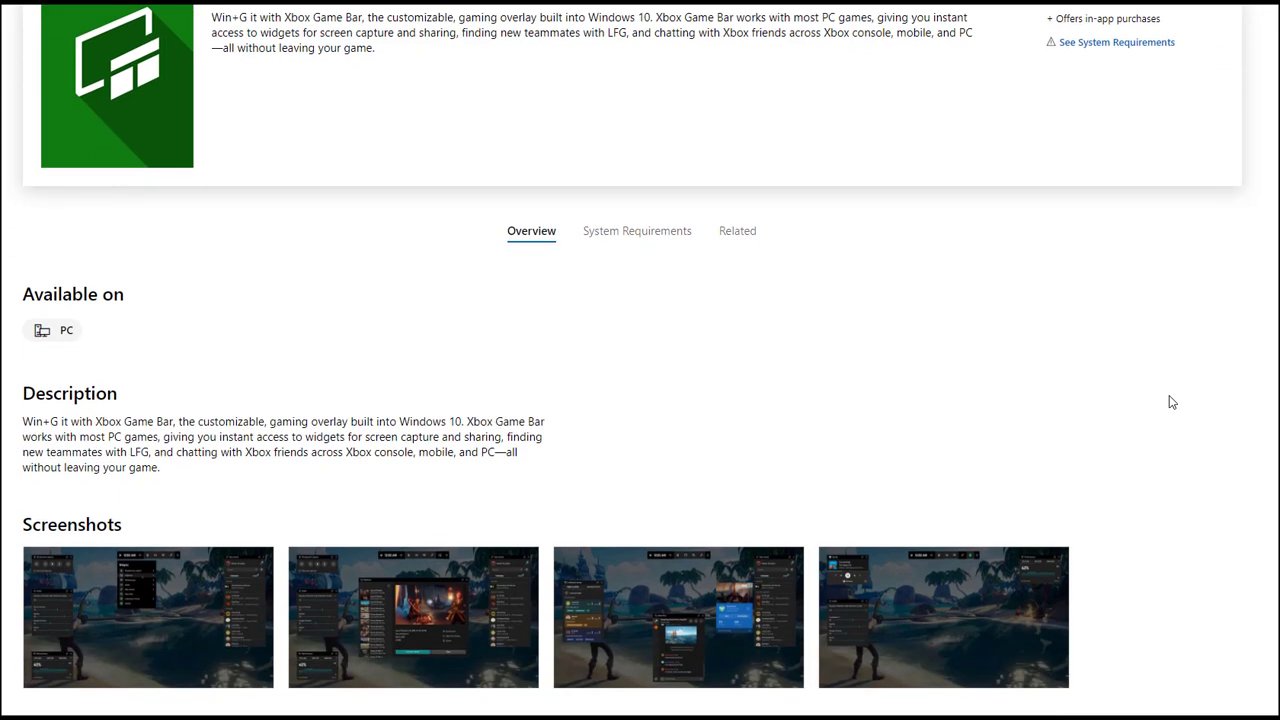
click(668, 236)
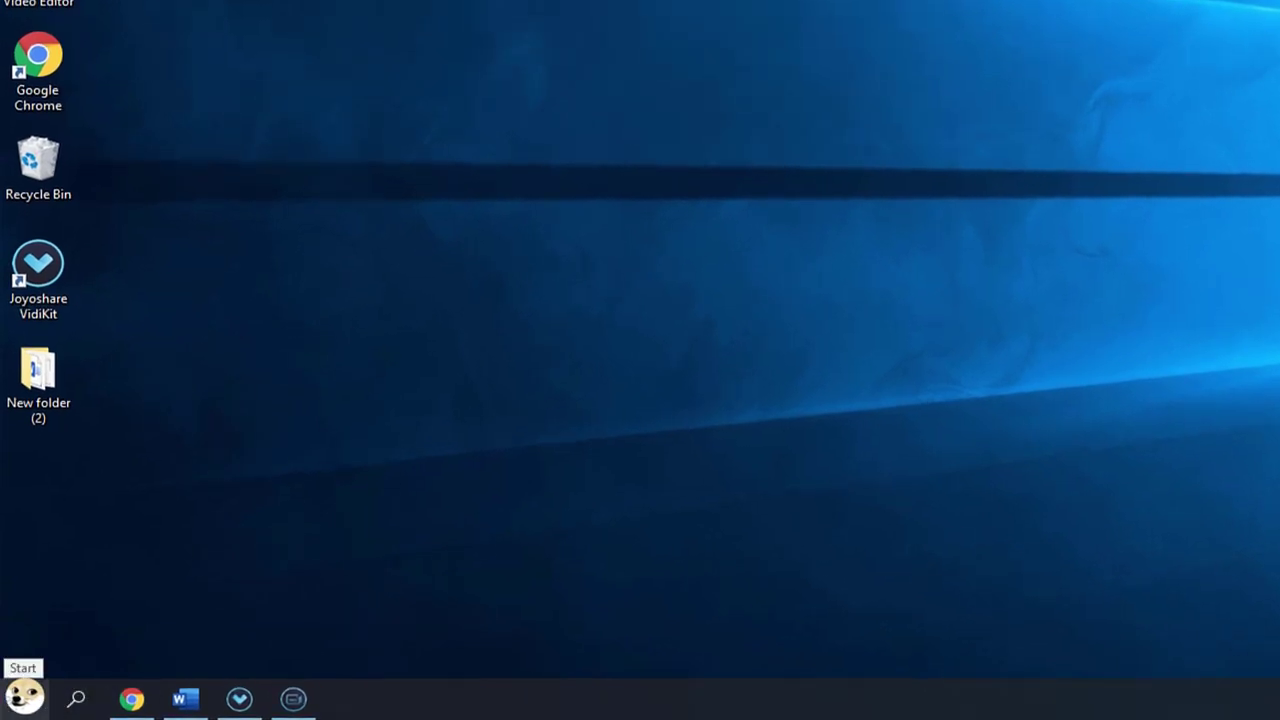
- Enable Xbox Game Bar in the Windows gaming settings and bring up its overlay in the running game
click(24, 698)
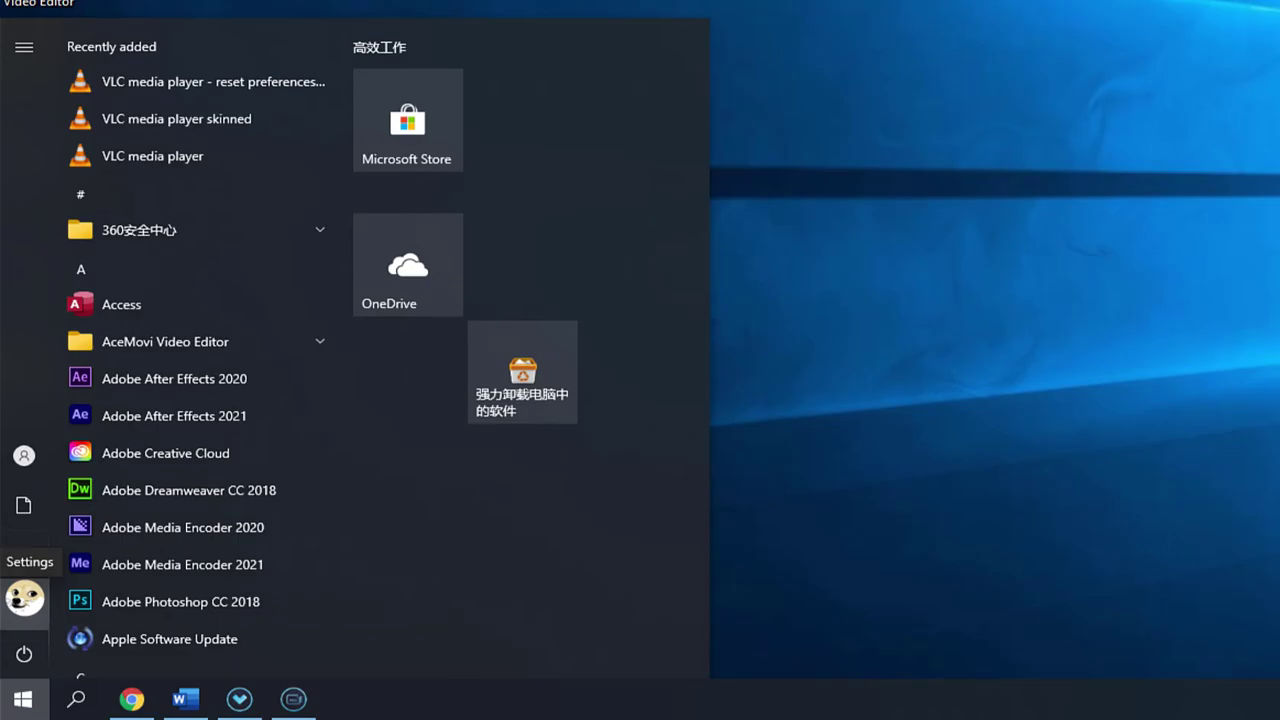
click(24, 598)
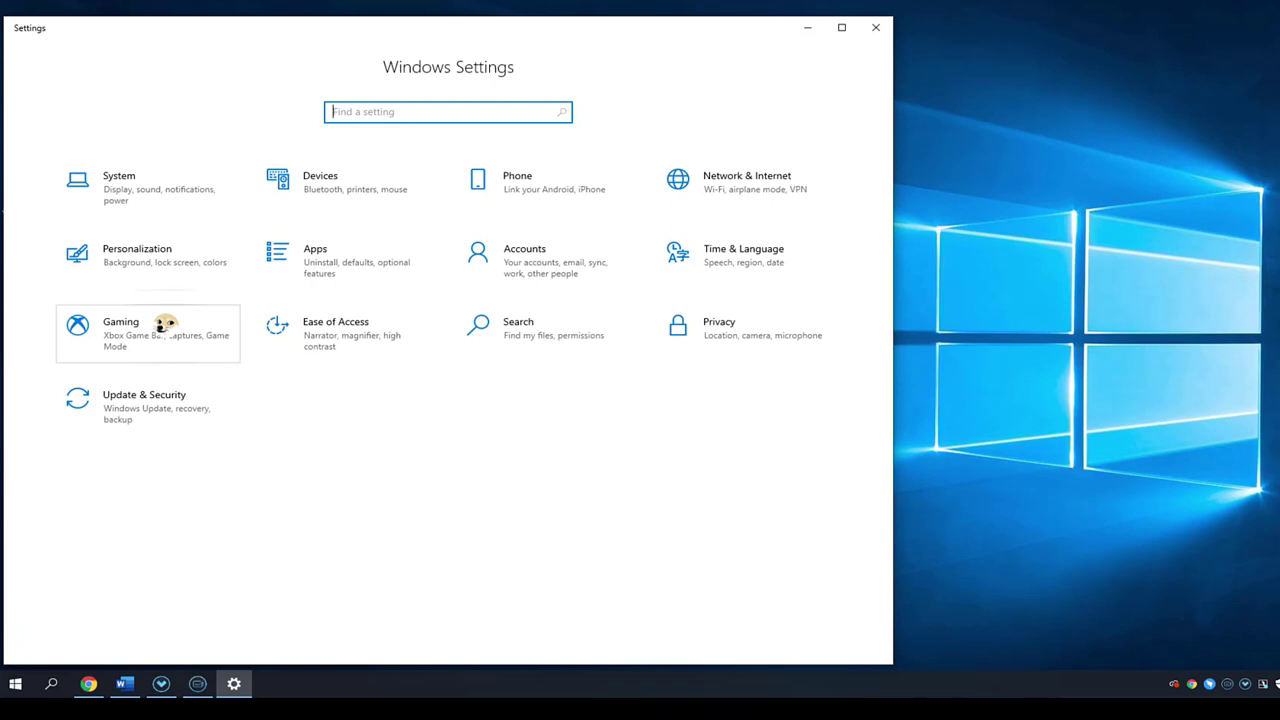
click(163, 323)
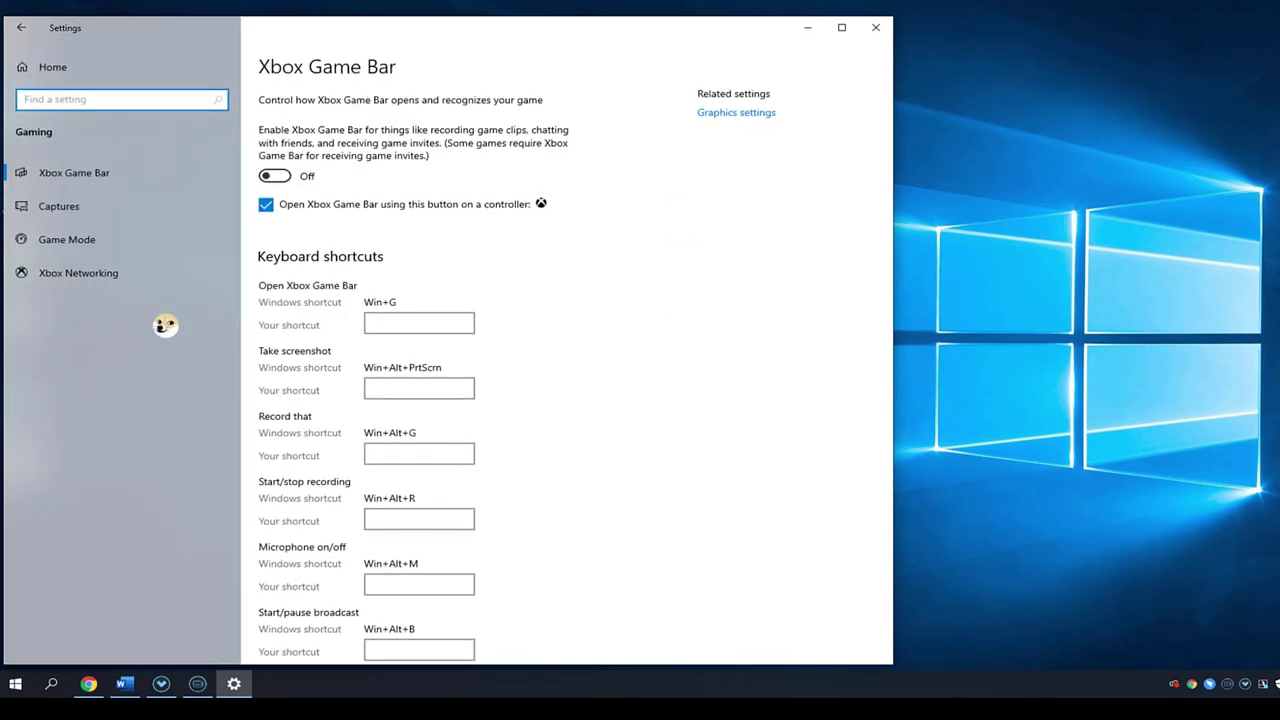
click(272, 176)
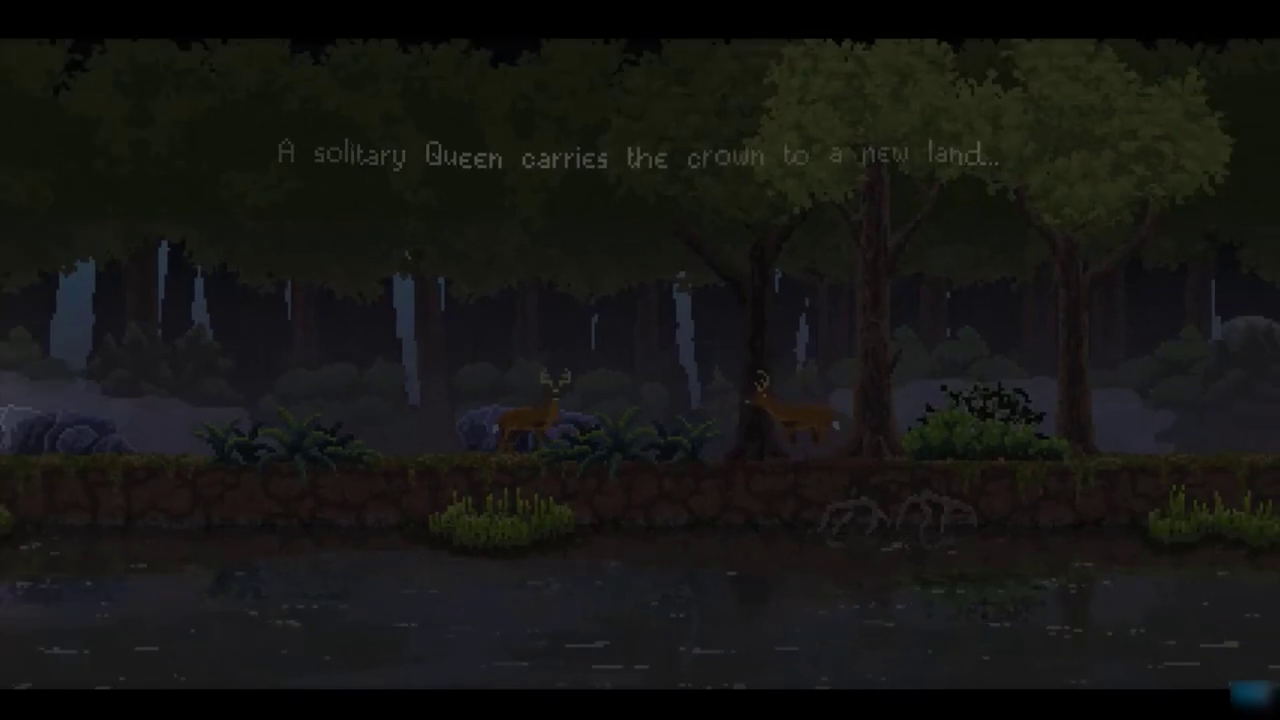
key(super+g)
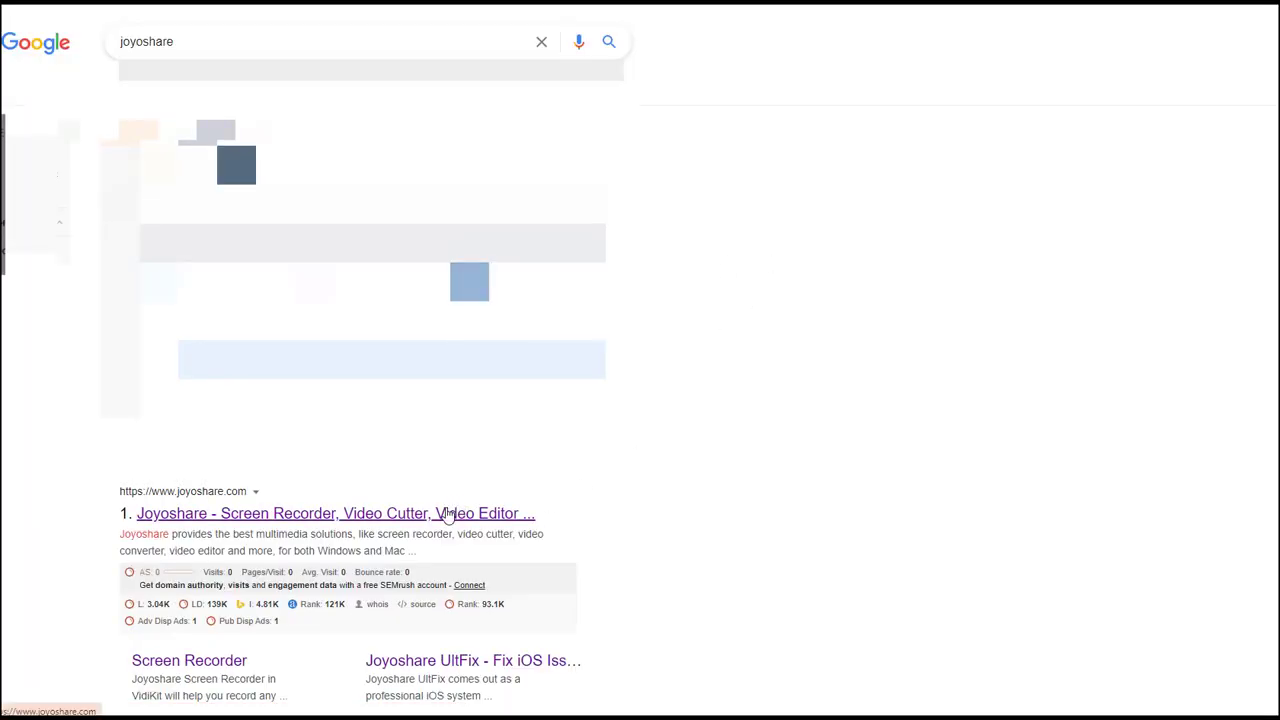
- Open the VidiKit product page on the Joyoshare website and get the Windows free trial
click(449, 513)
mouse_move(908, 28)
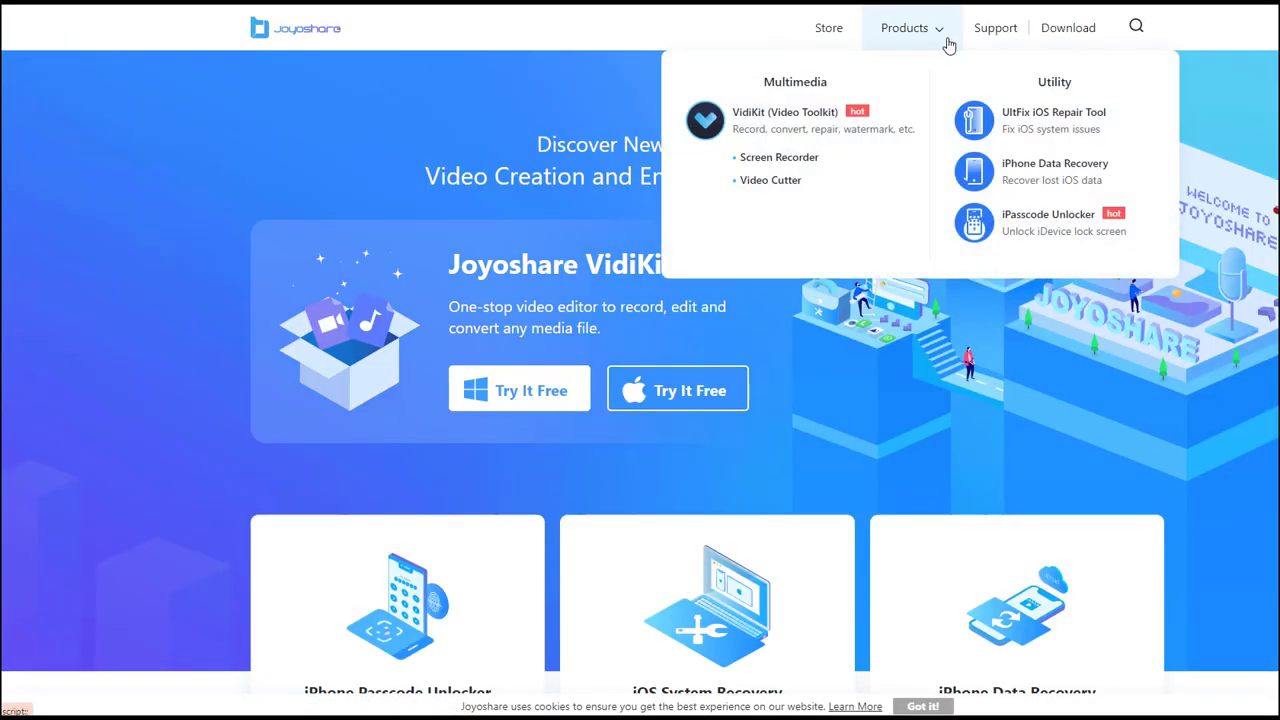
click(800, 122)
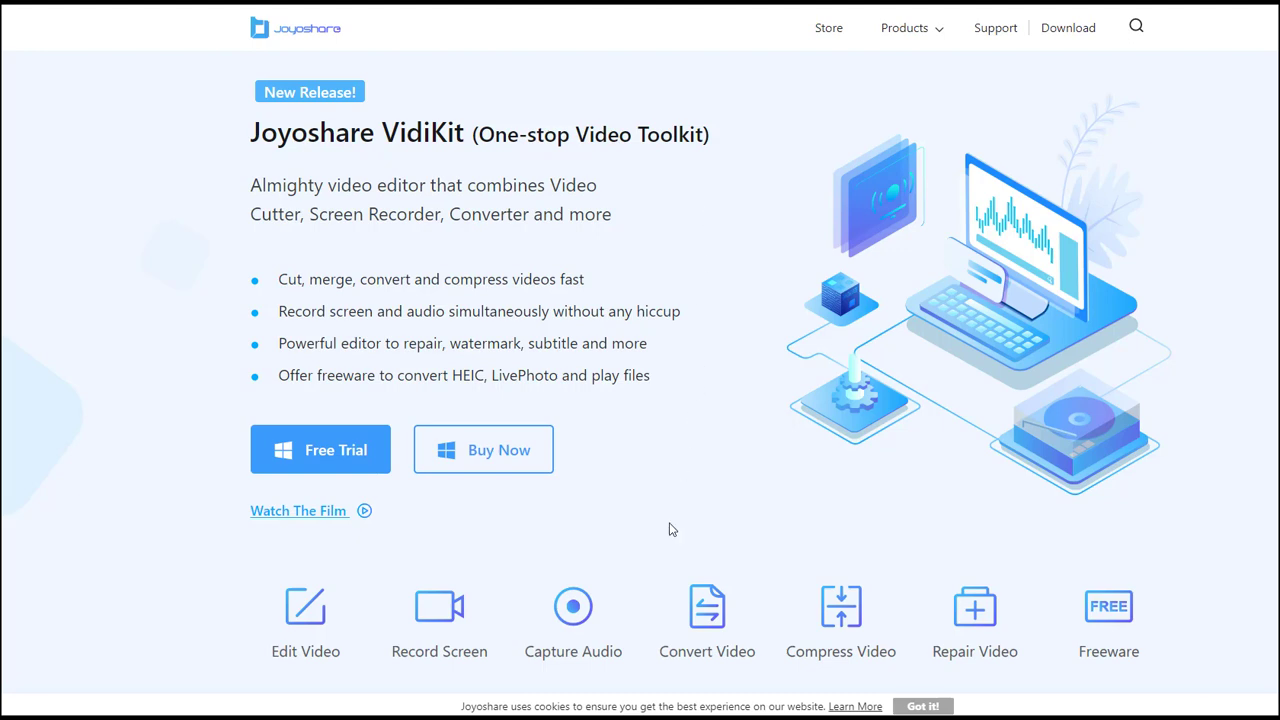
click(332, 452)
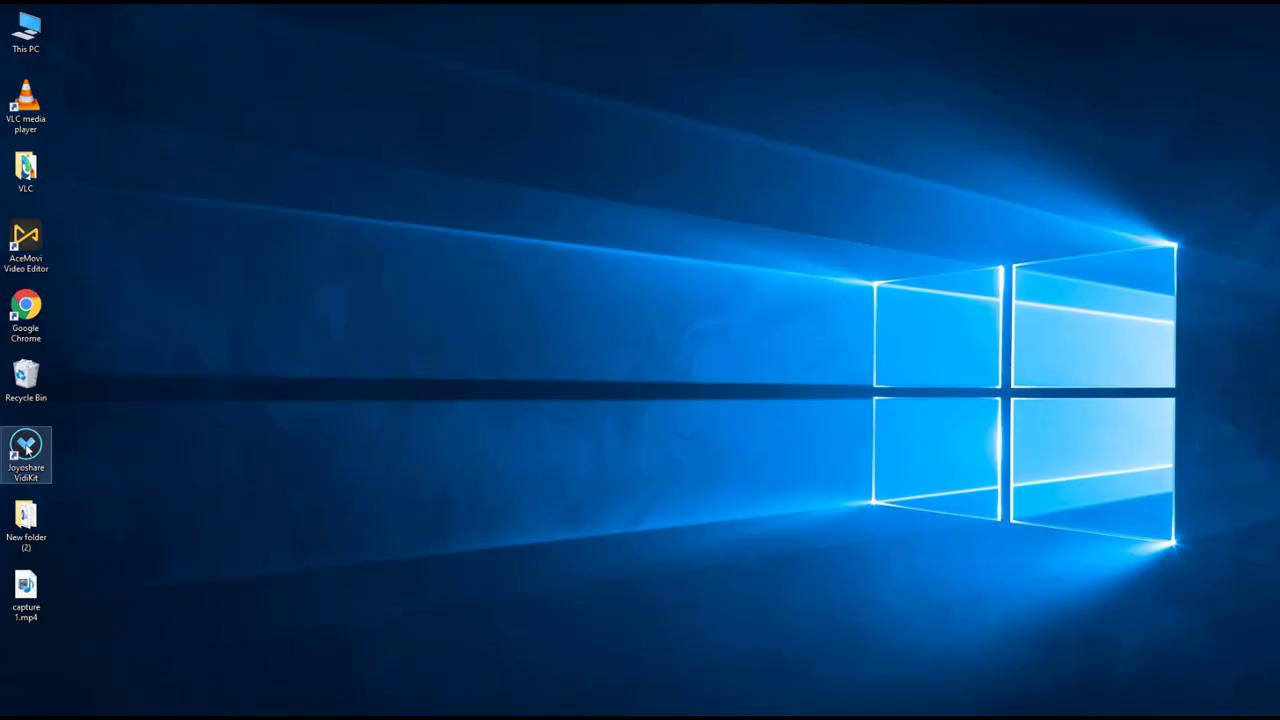
- Launch Joyoshare VidiKit from the desktop and open its screen recorder
double_click(27, 449)
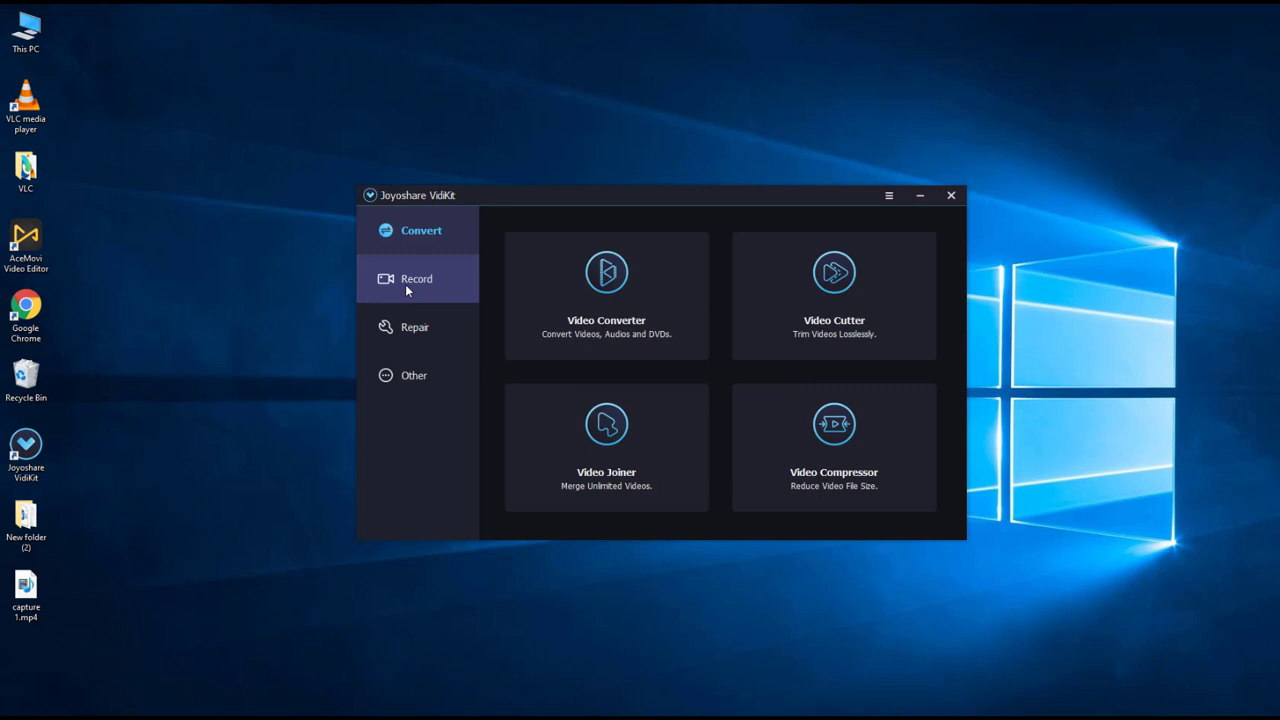
click(405, 284)
click(608, 288)
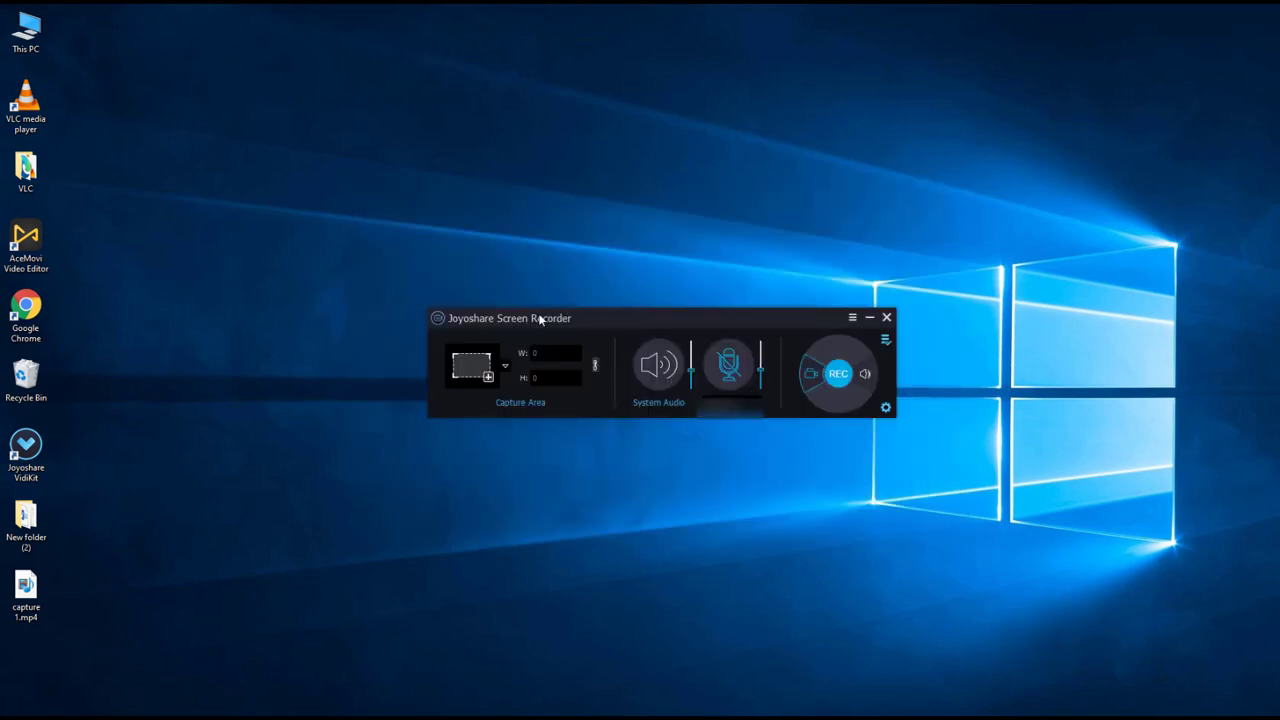
- Define a capture area of about 1339 by 685 and move it to the desktop's upper-left corner
click(470, 368)
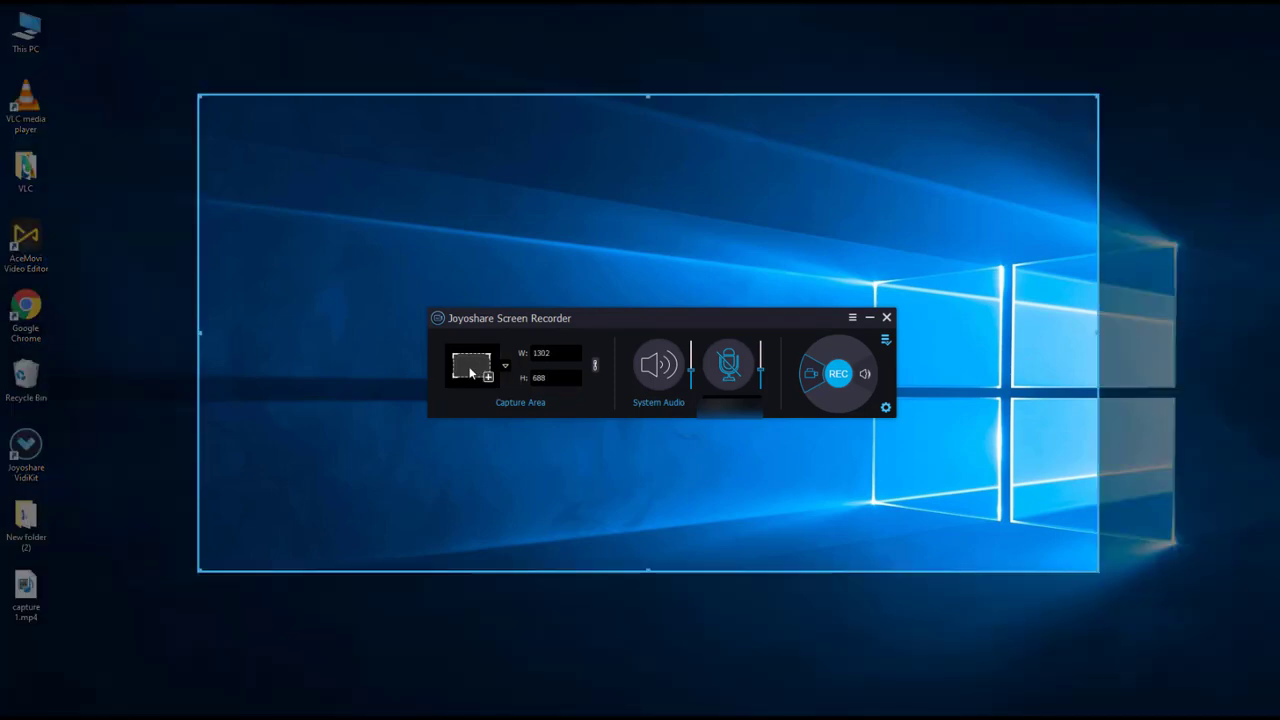
mouse_move(647, 571)
mouse_down()
mouse_move(649, 683)
mouse_move(662, 568)
mouse_up()
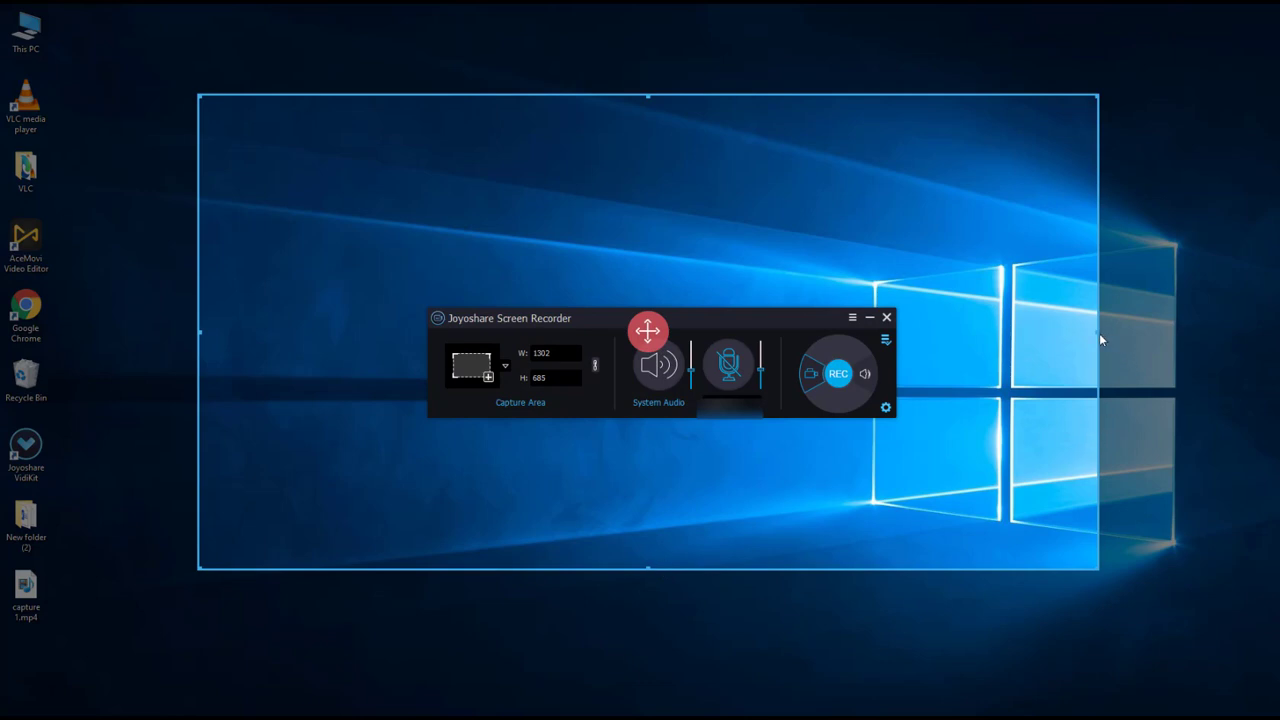
drag(1098, 330, 1124, 350)
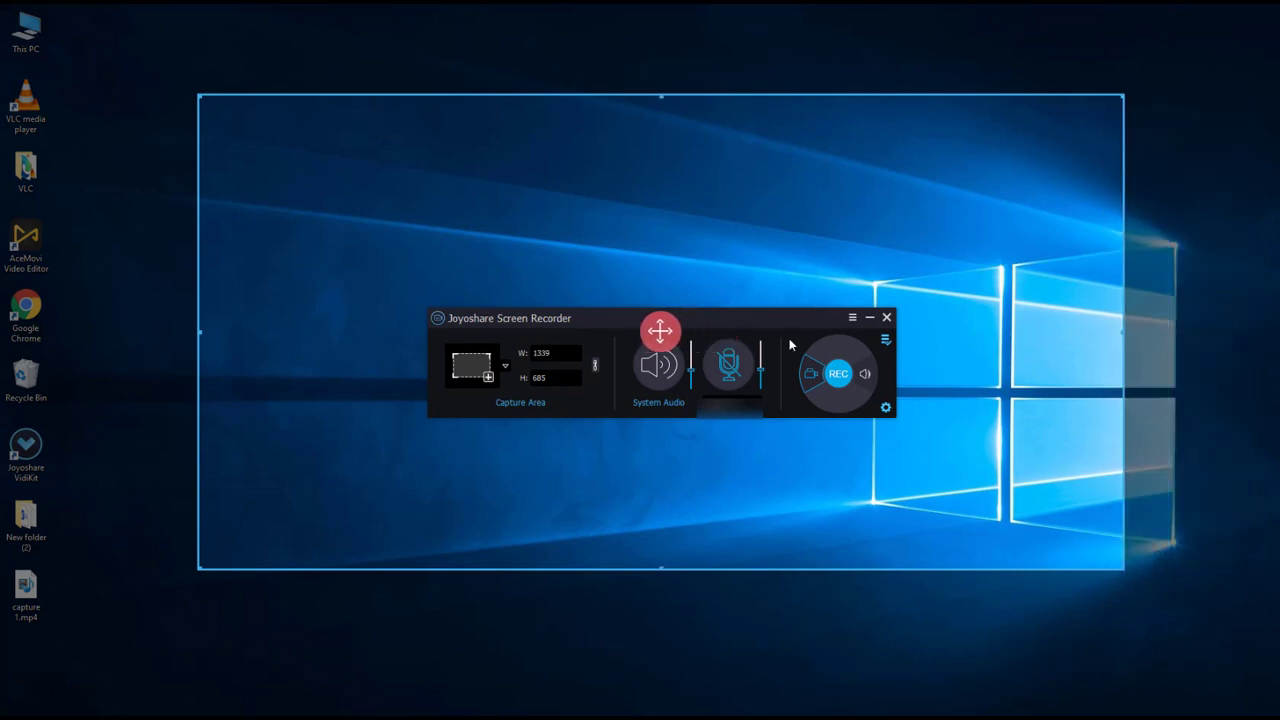
drag(660, 331, 394, 245)
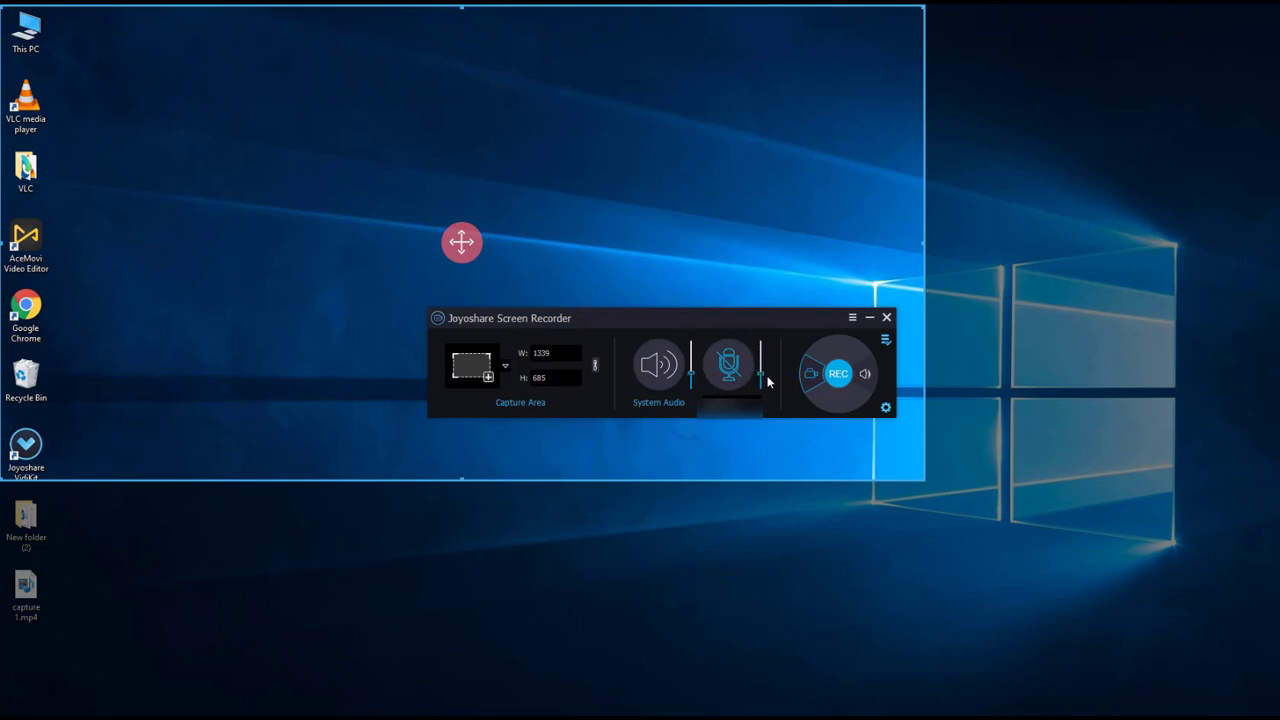
- Raise the microphone volume slightly and select the Converted folder as the save location in the recording options
drag(767, 389, 767, 368)
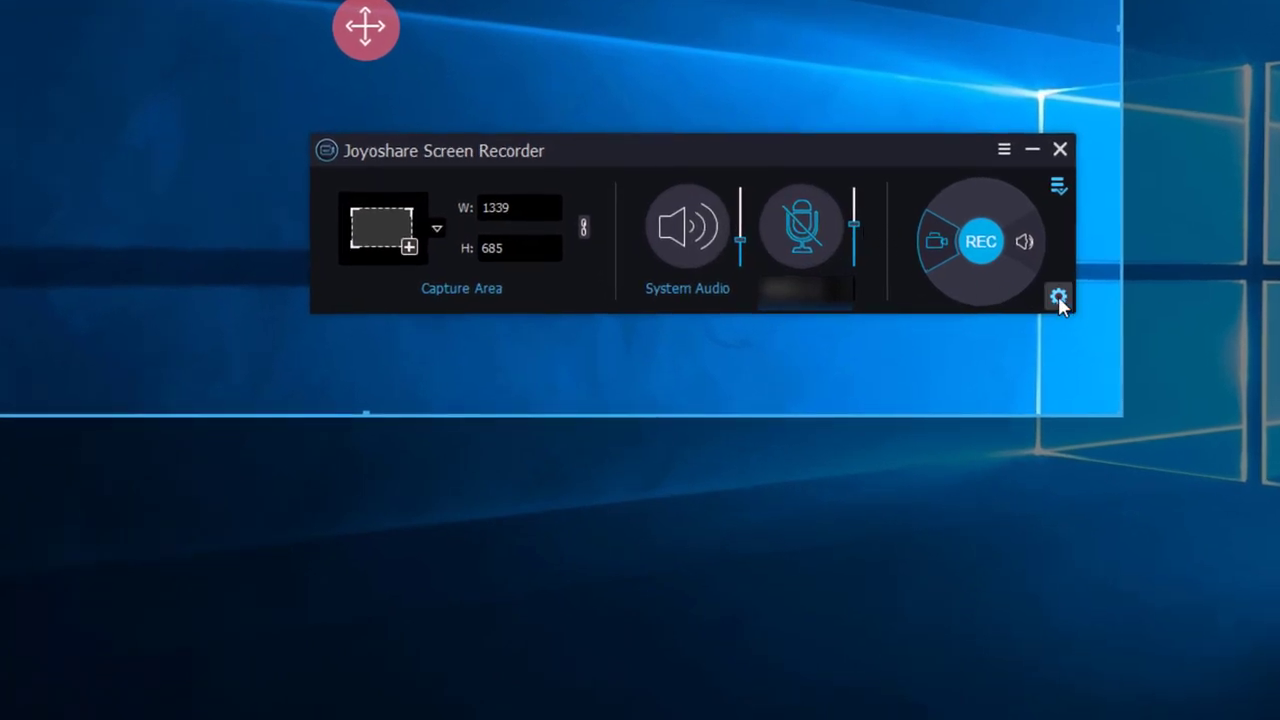
click(1058, 299)
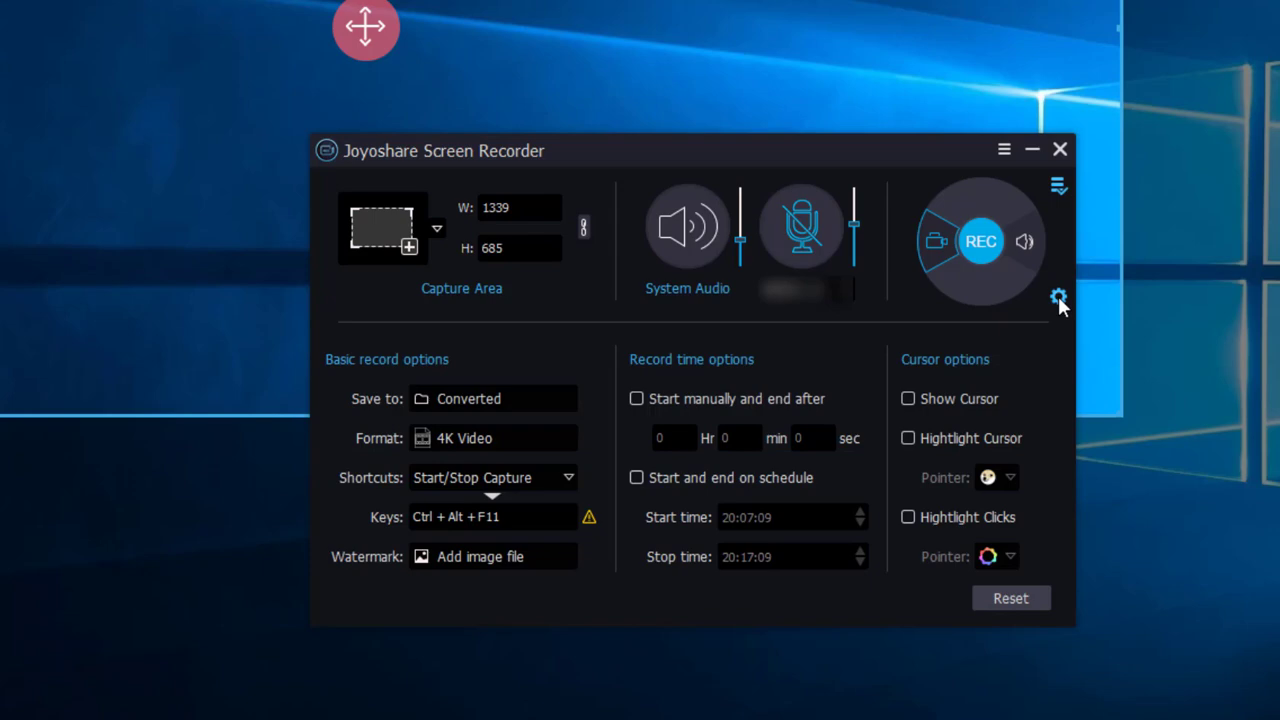
click(552, 396)
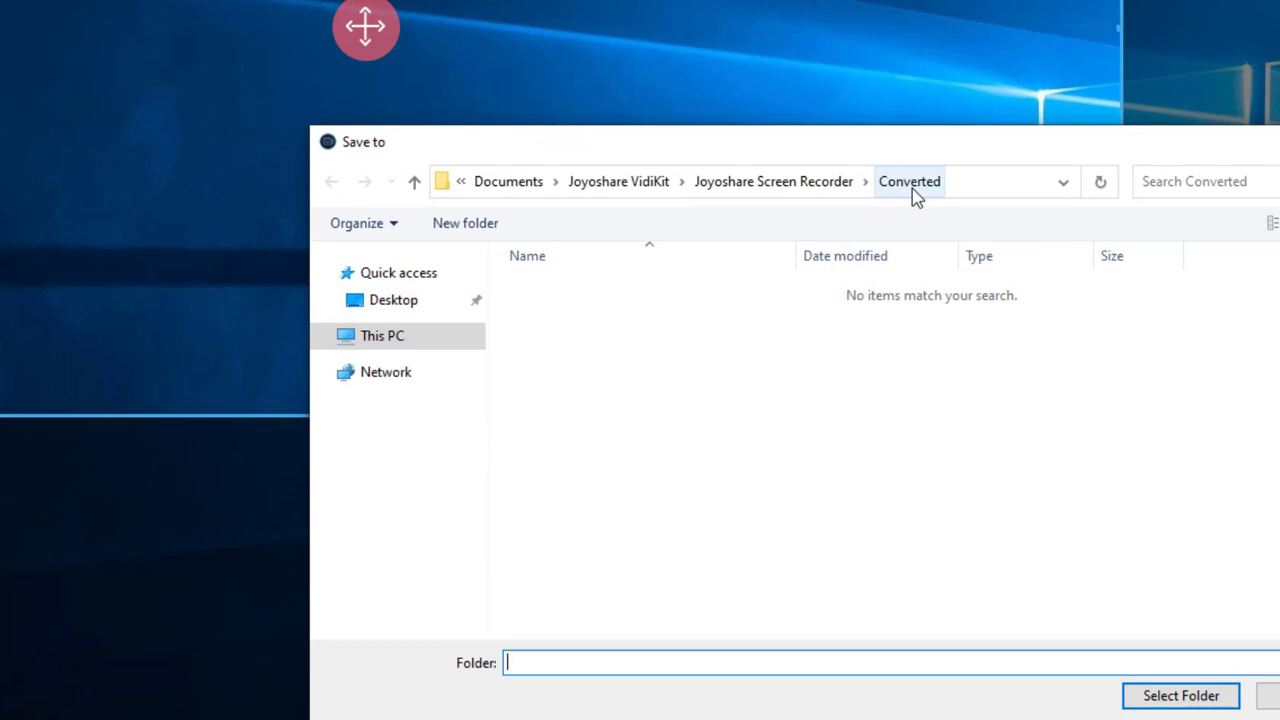
click(1180, 696)
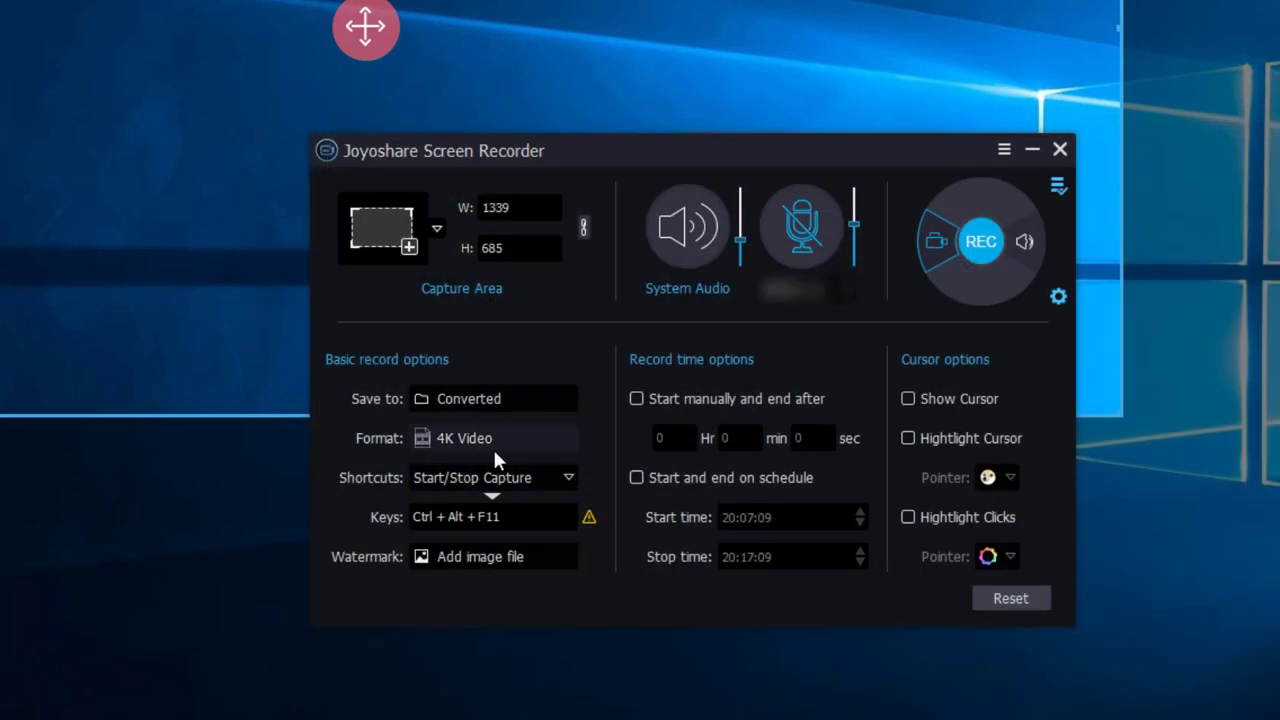
- Browse the output format categories and choose MP4 from the general video formats
click(528, 445)
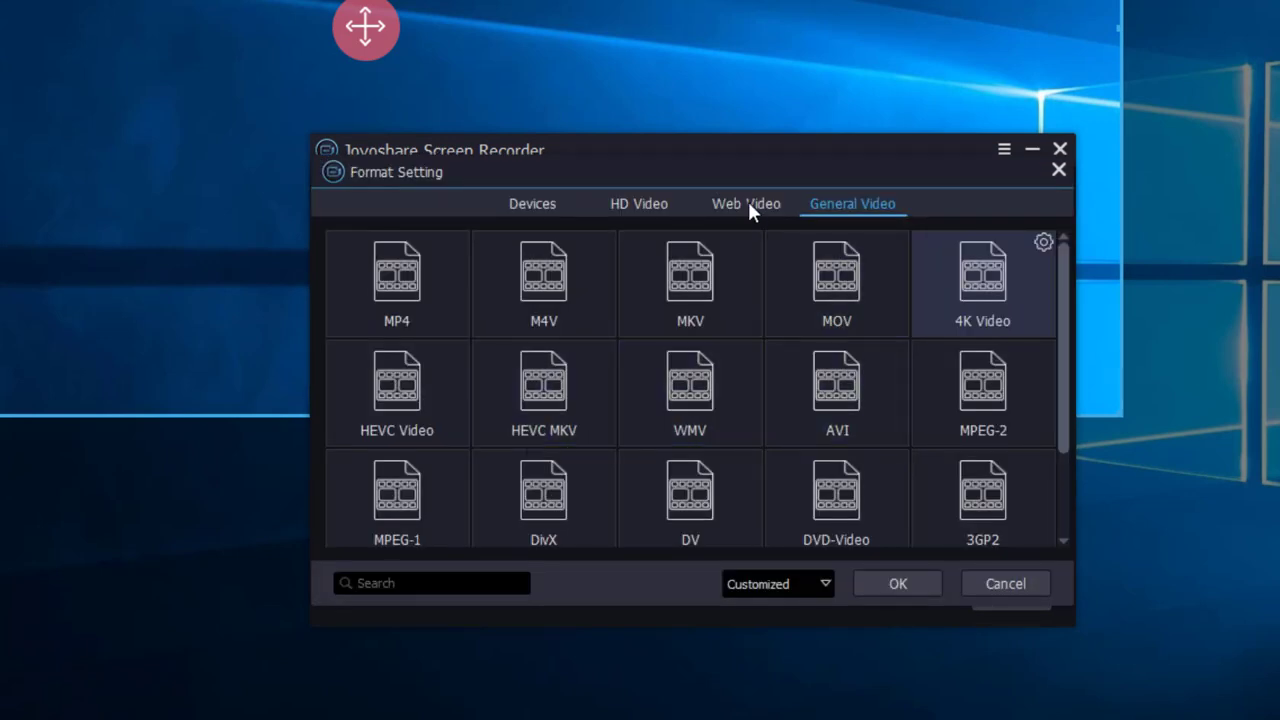
scroll(841, 390, down, 2)
scroll(841, 390, up, 2)
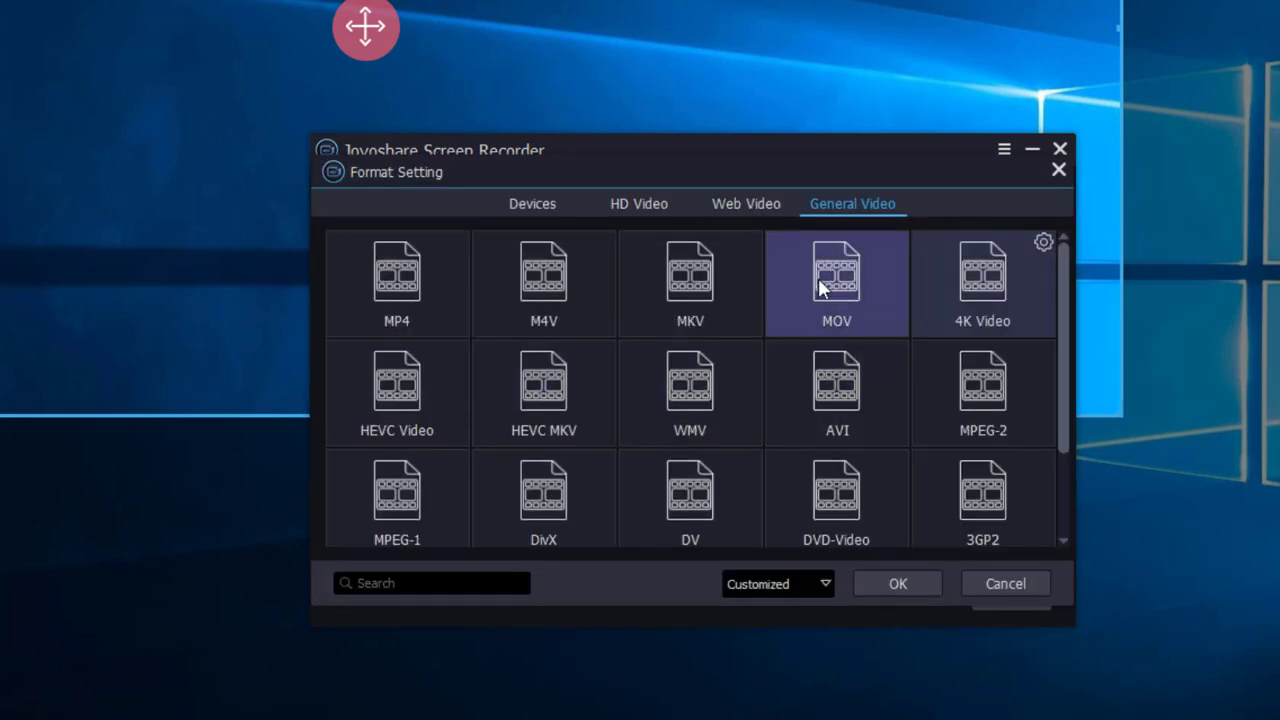
click(740, 203)
click(647, 212)
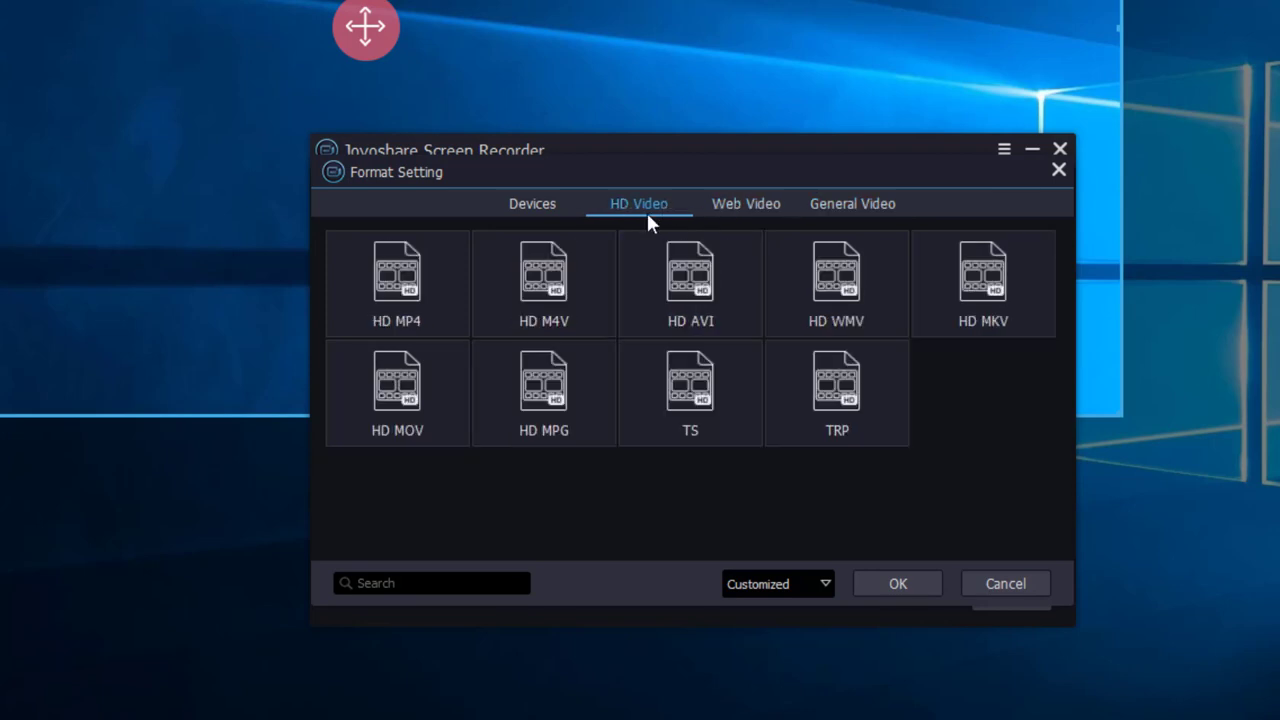
click(540, 207)
click(722, 200)
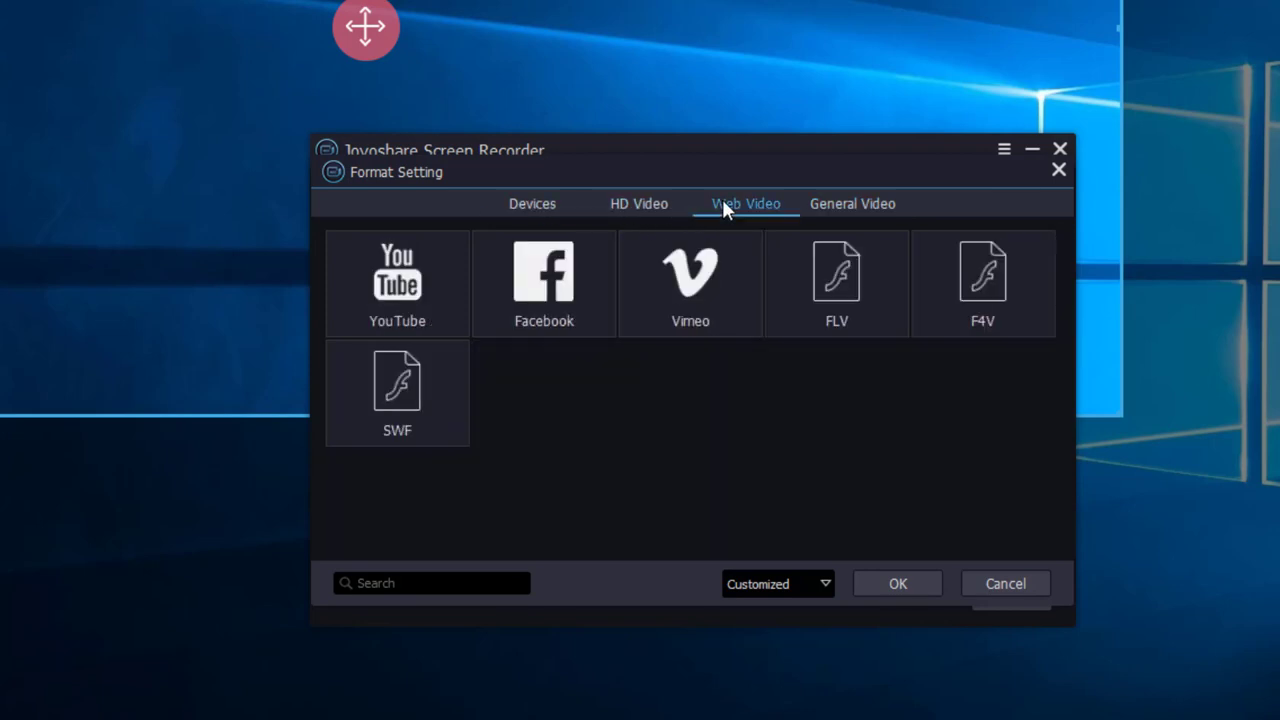
click(845, 198)
click(428, 290)
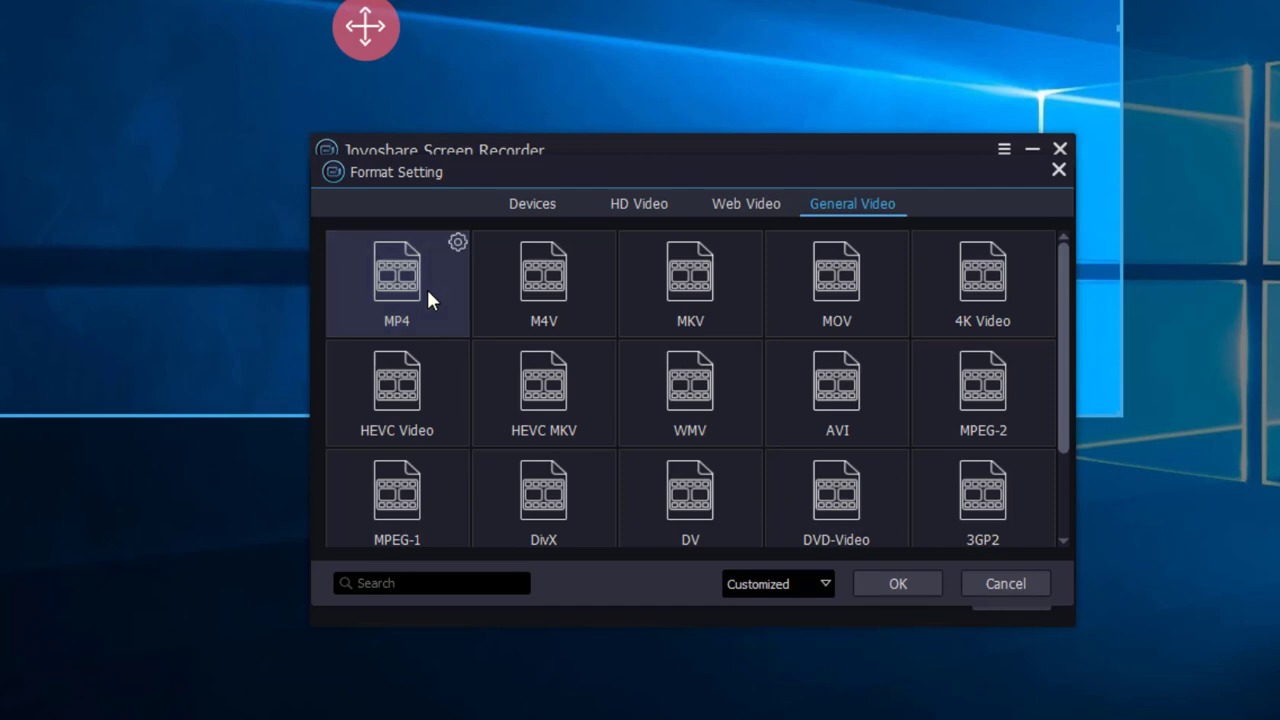
- Check the MP4 frame rate, resolution and codec options, and confirm MP4 as the recording format
click(458, 242)
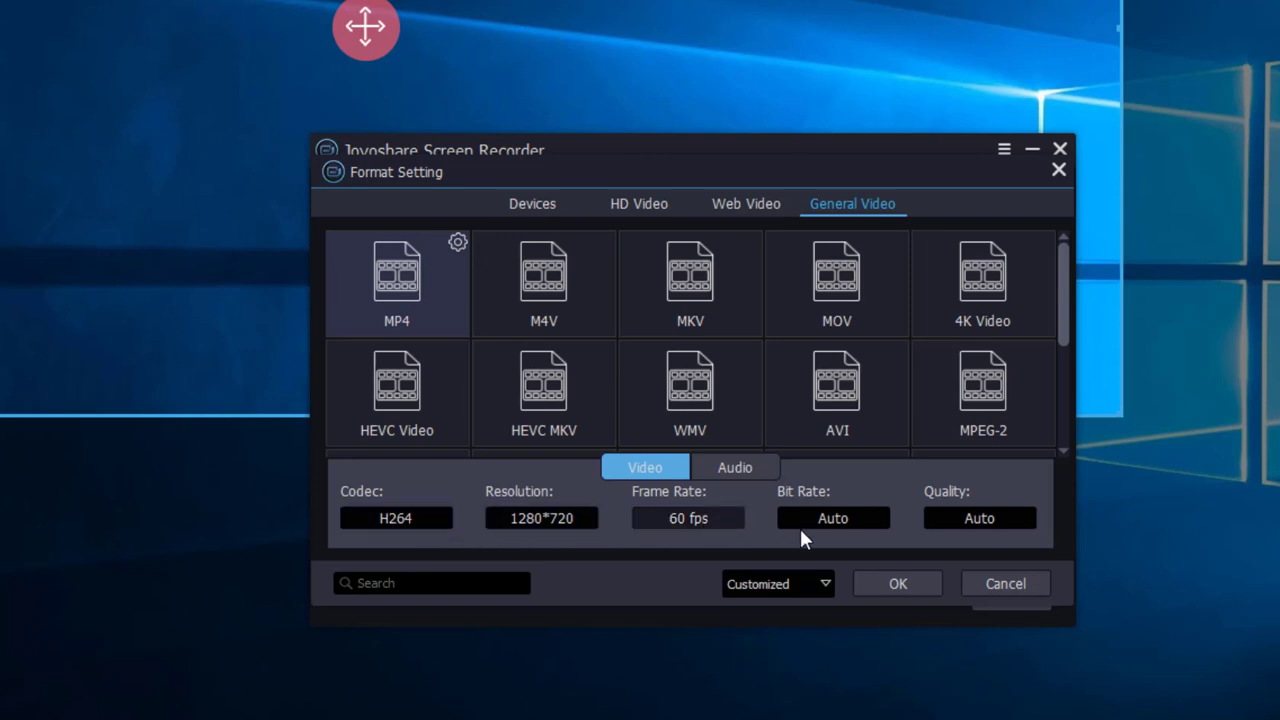
click(667, 513)
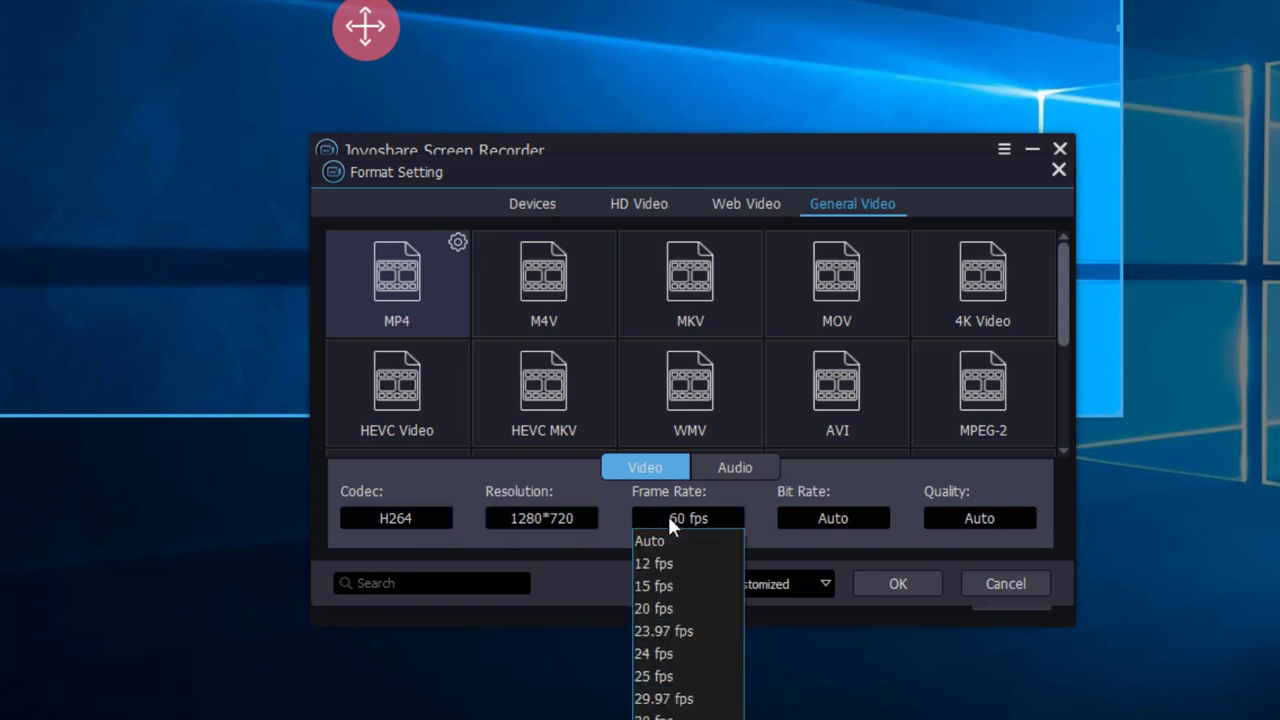
click(667, 513)
click(544, 514)
click(544, 514)
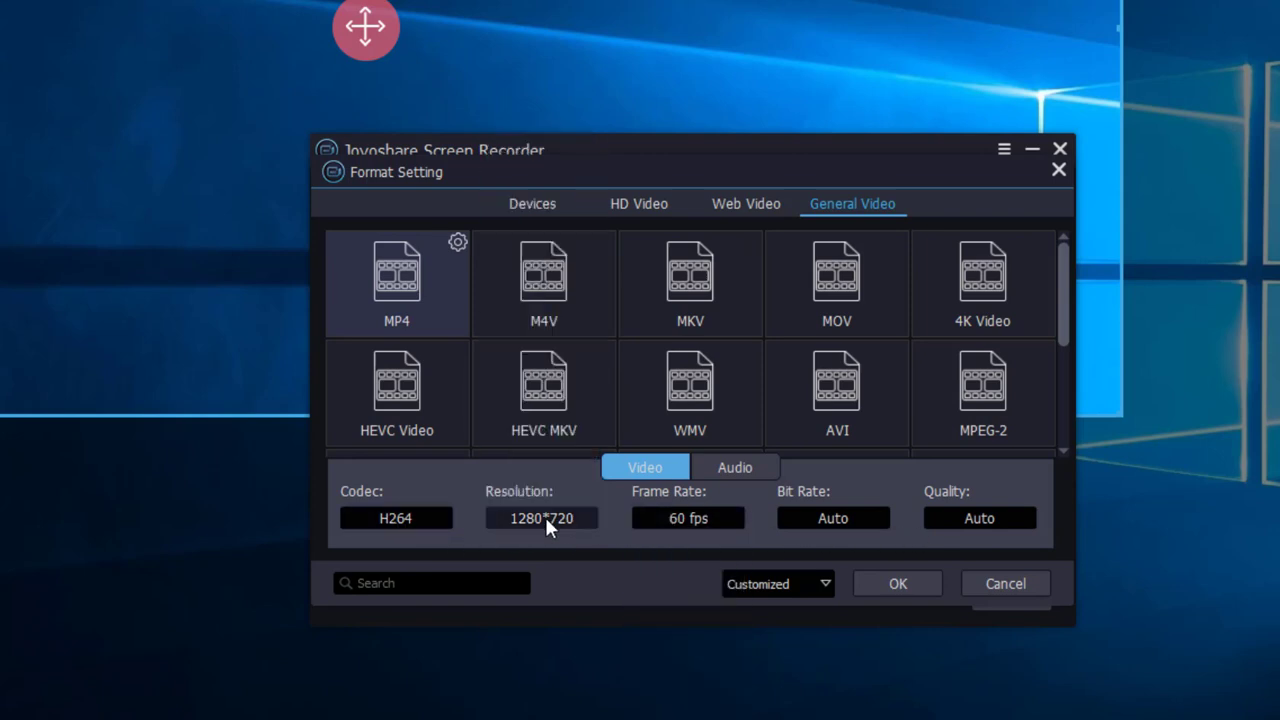
click(376, 510)
click(374, 512)
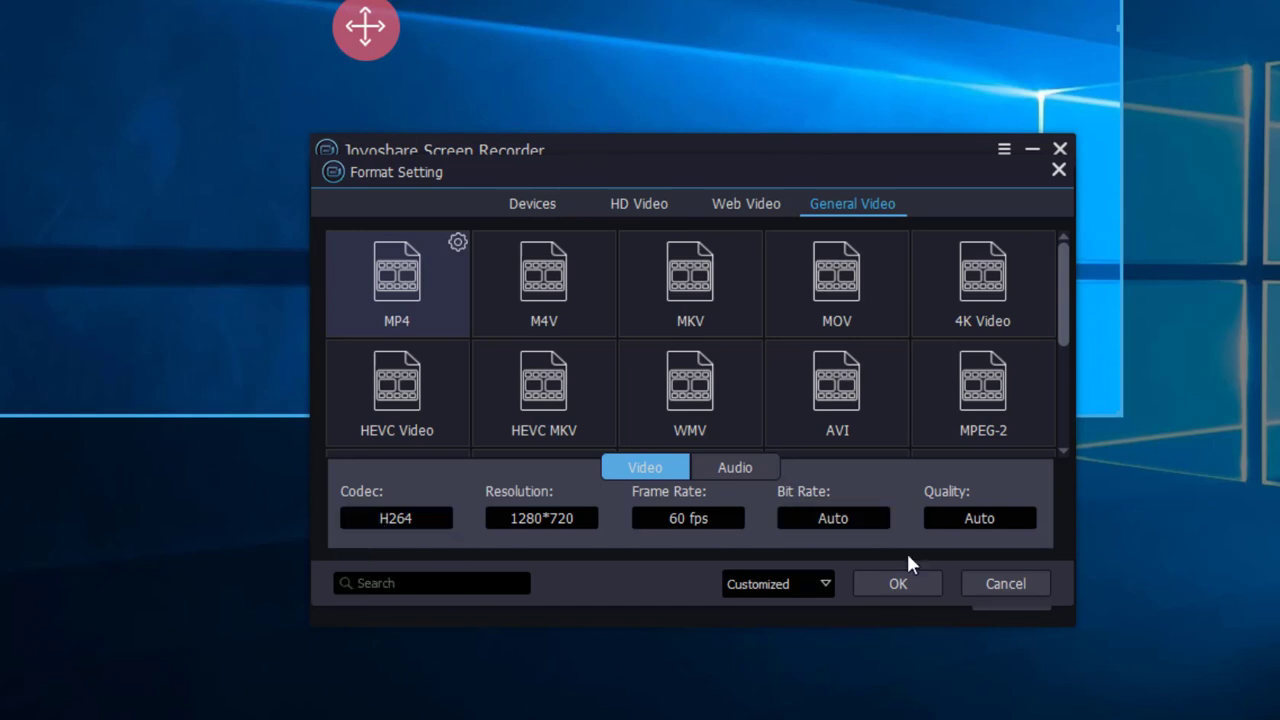
click(903, 580)
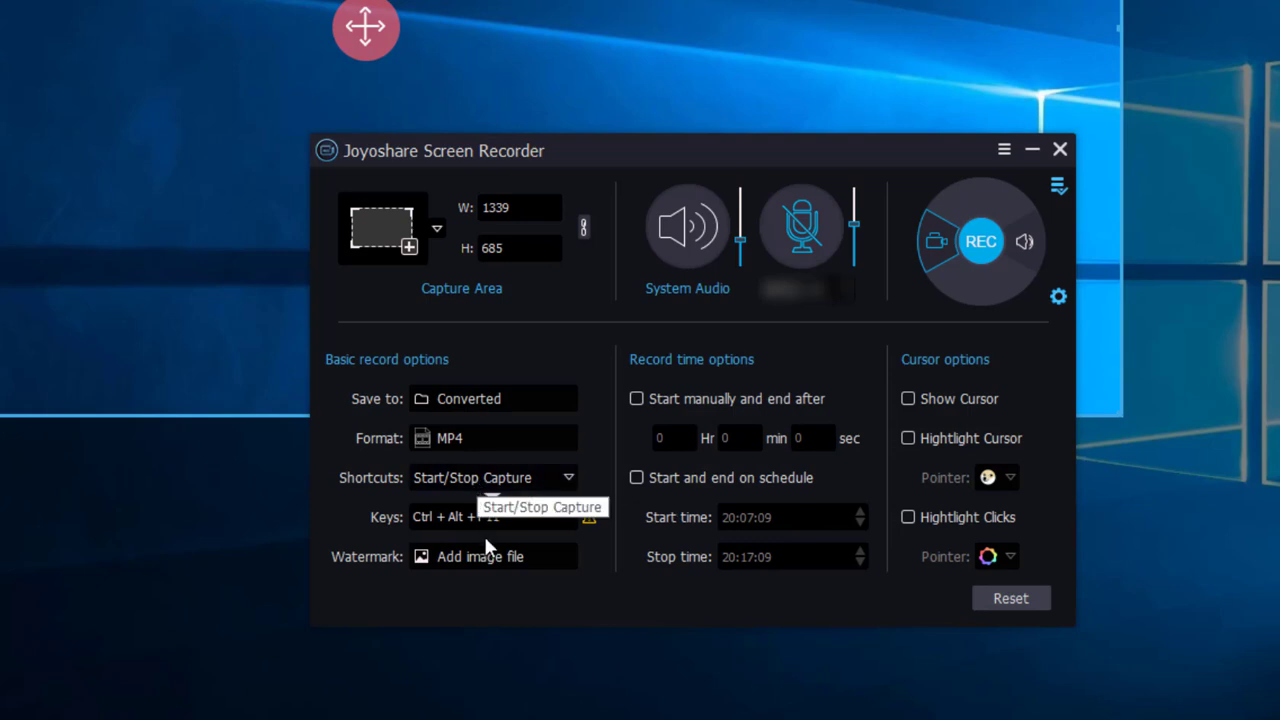
- Examine the watermark image, position and transparency settings, and close them without adding an image
click(462, 555)
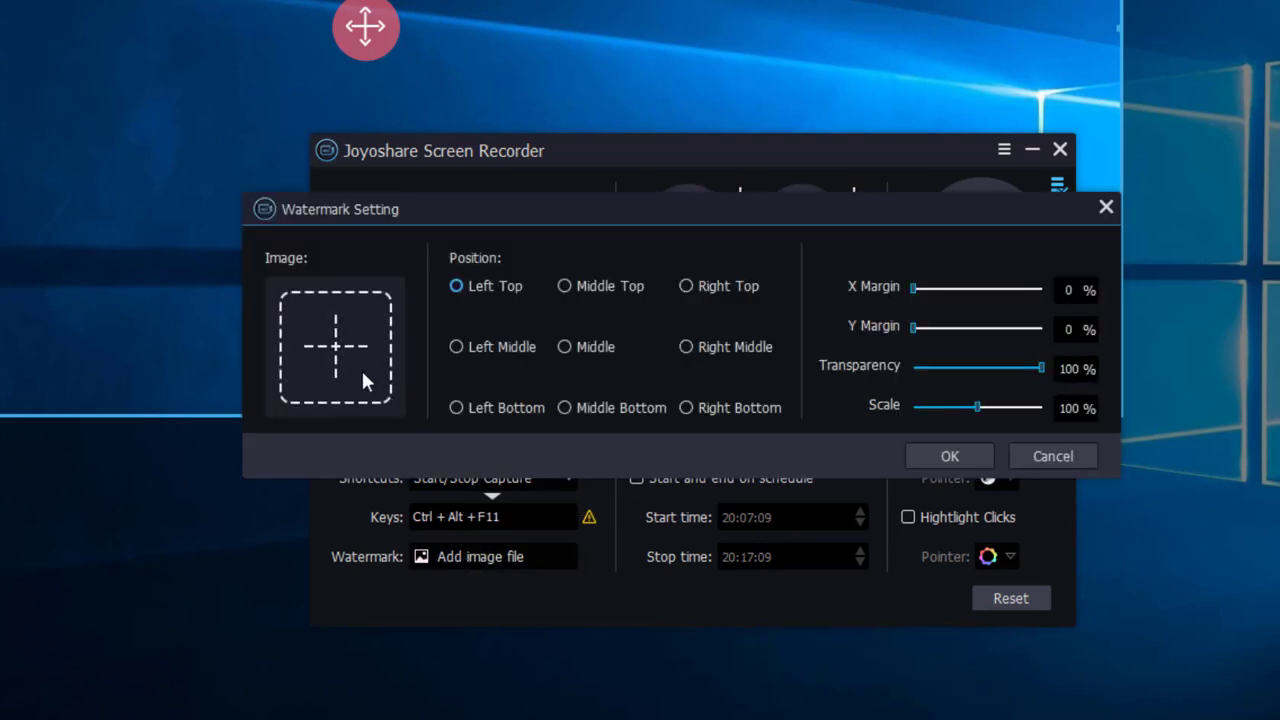
click(949, 453)
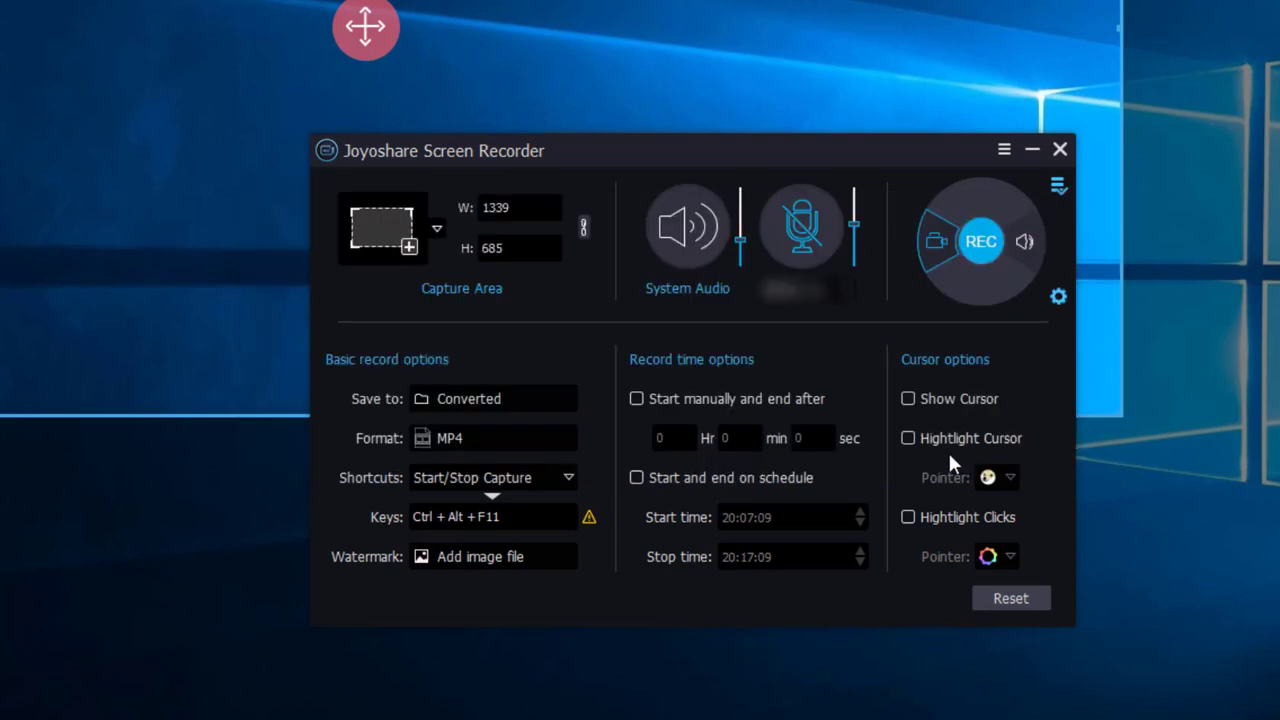
- Try the timed and the scheduled recording options, and leave scheduled recording switched off
click(637, 479)
click(637, 399)
click(636, 478)
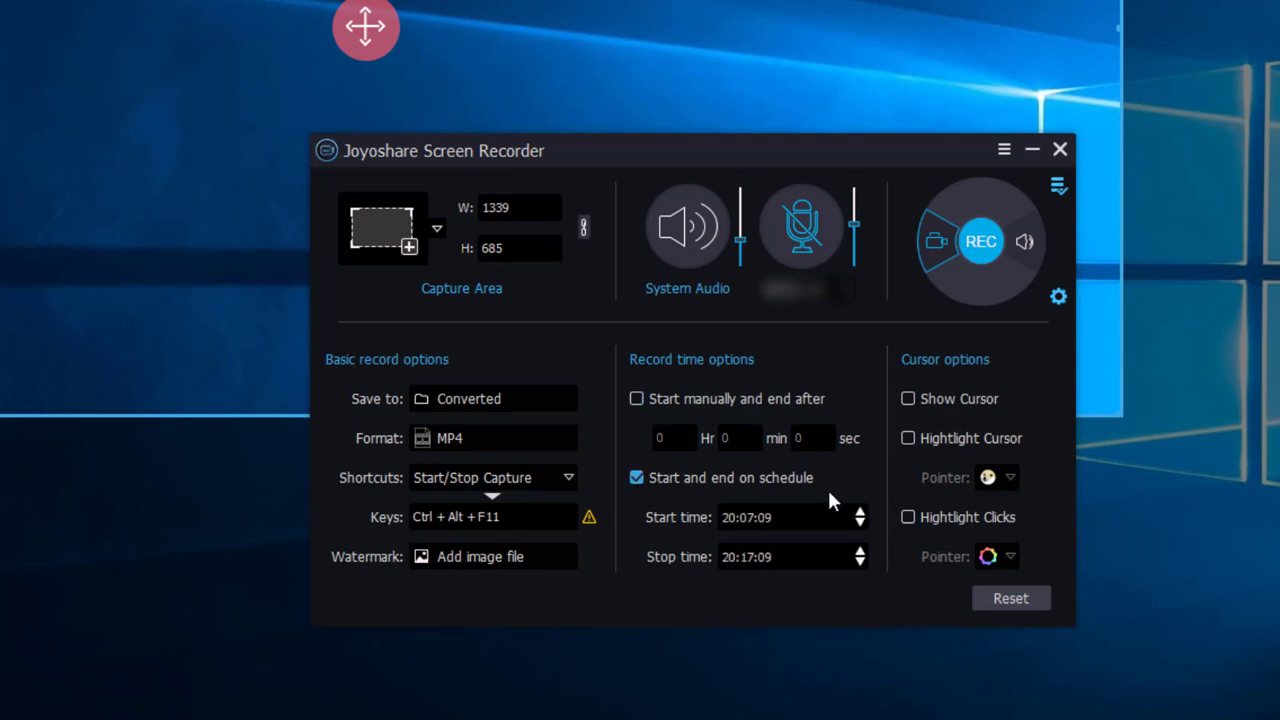
click(636, 478)
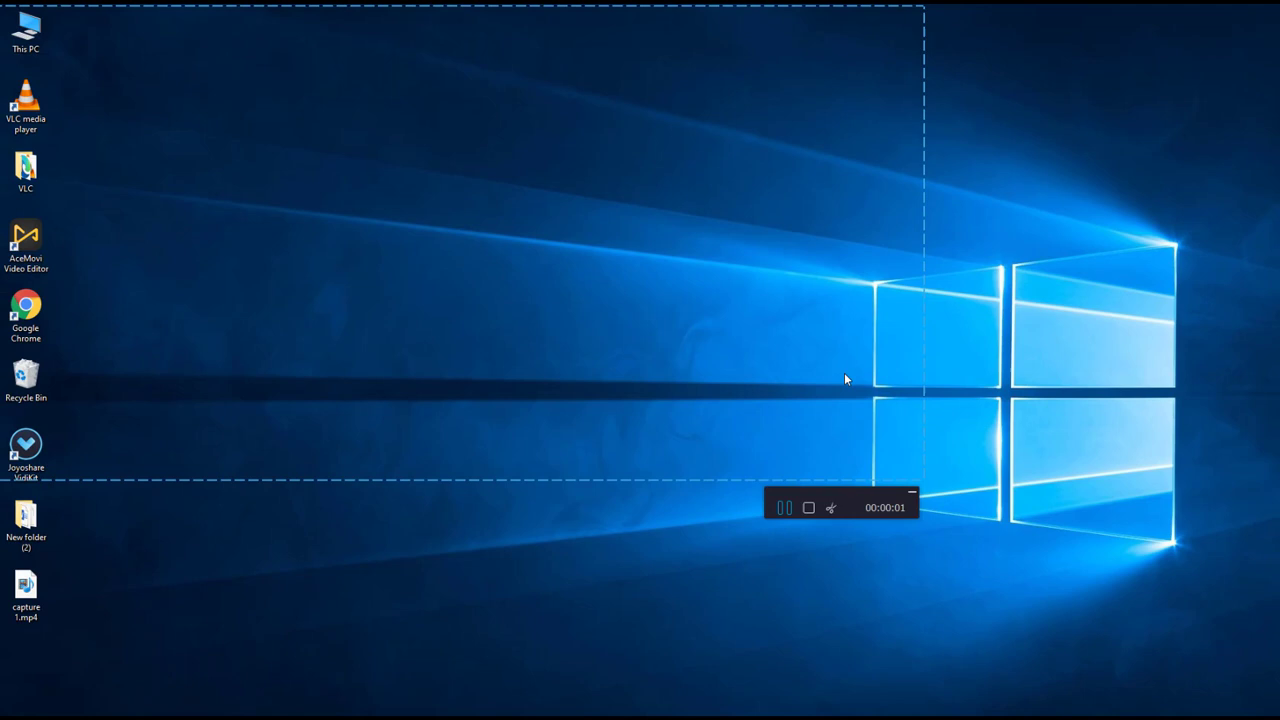
- Stop the running screen recording
click(808, 508)
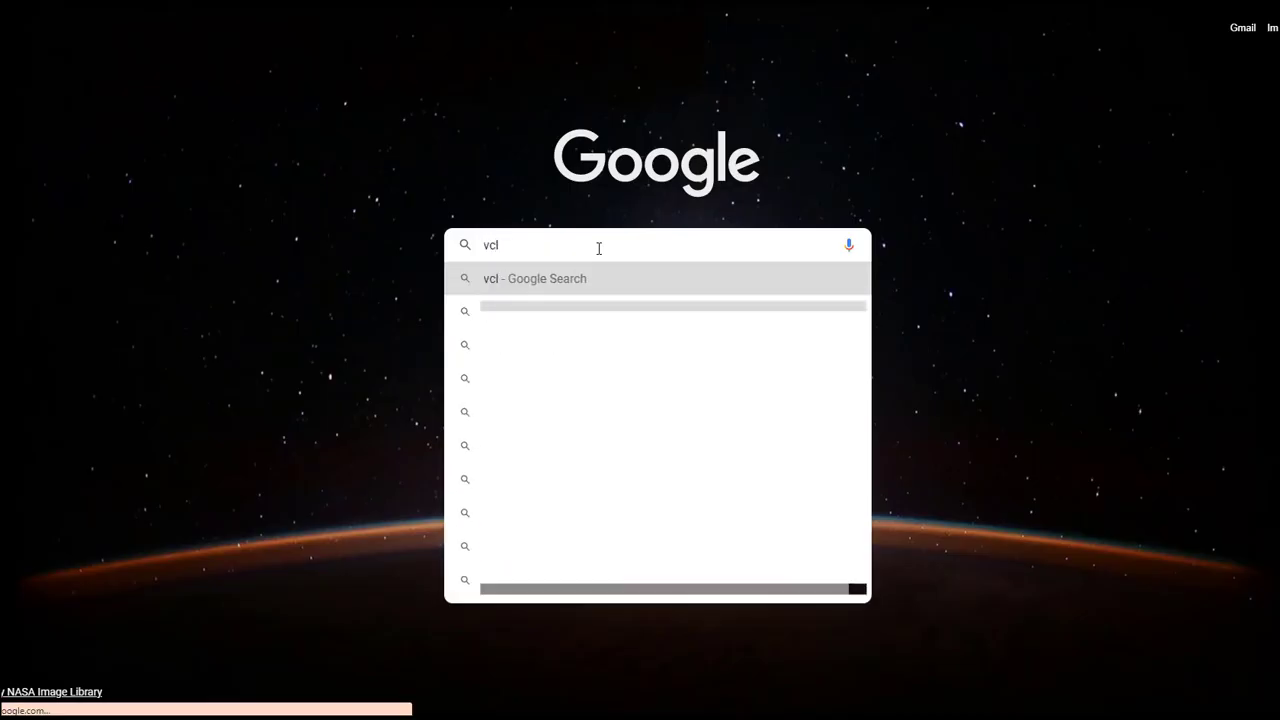
- Search Google for "vcl" and open the official VLC media player download page
key(Return)
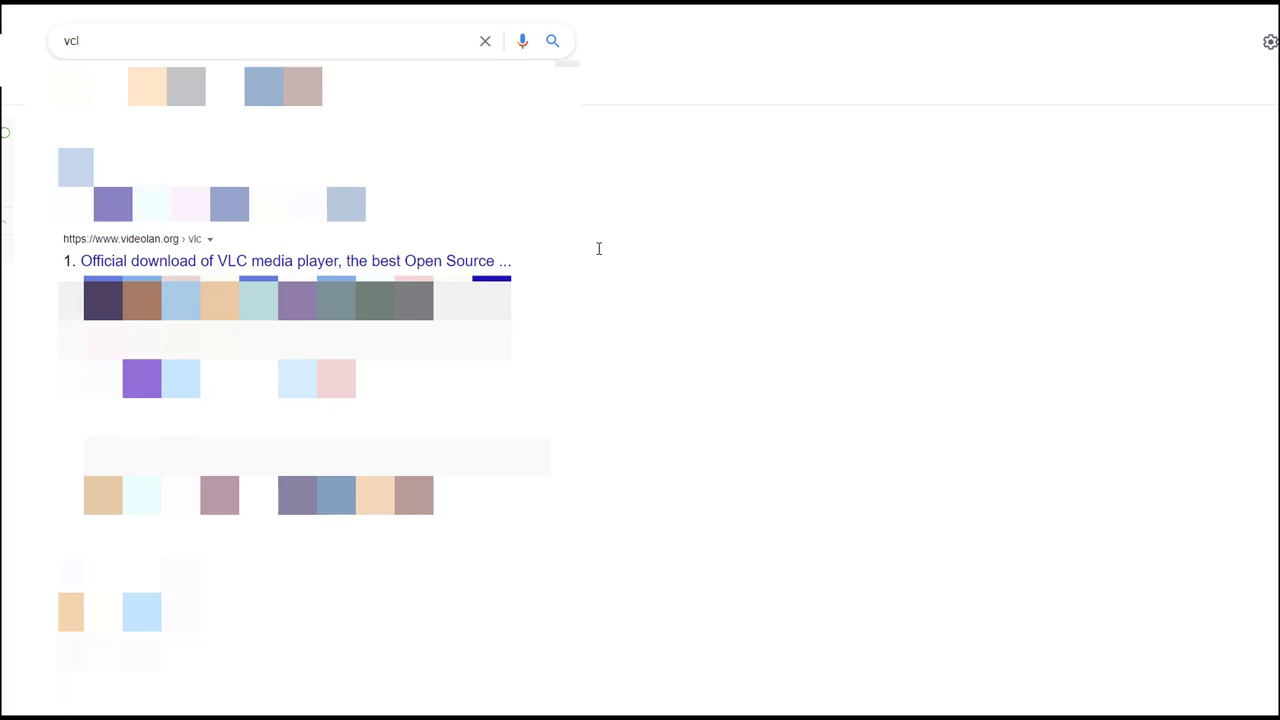
click(467, 268)
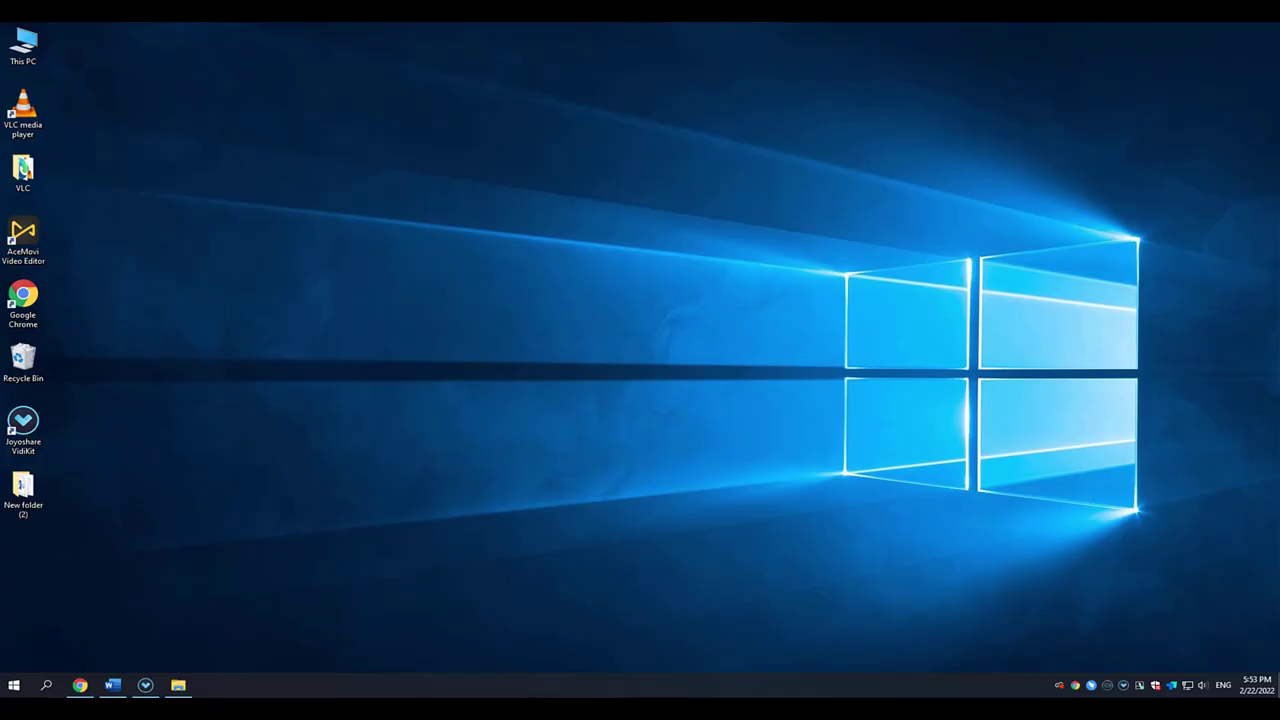
- Launch VLC media player from the desktop and open its capture device settings
key(Return)
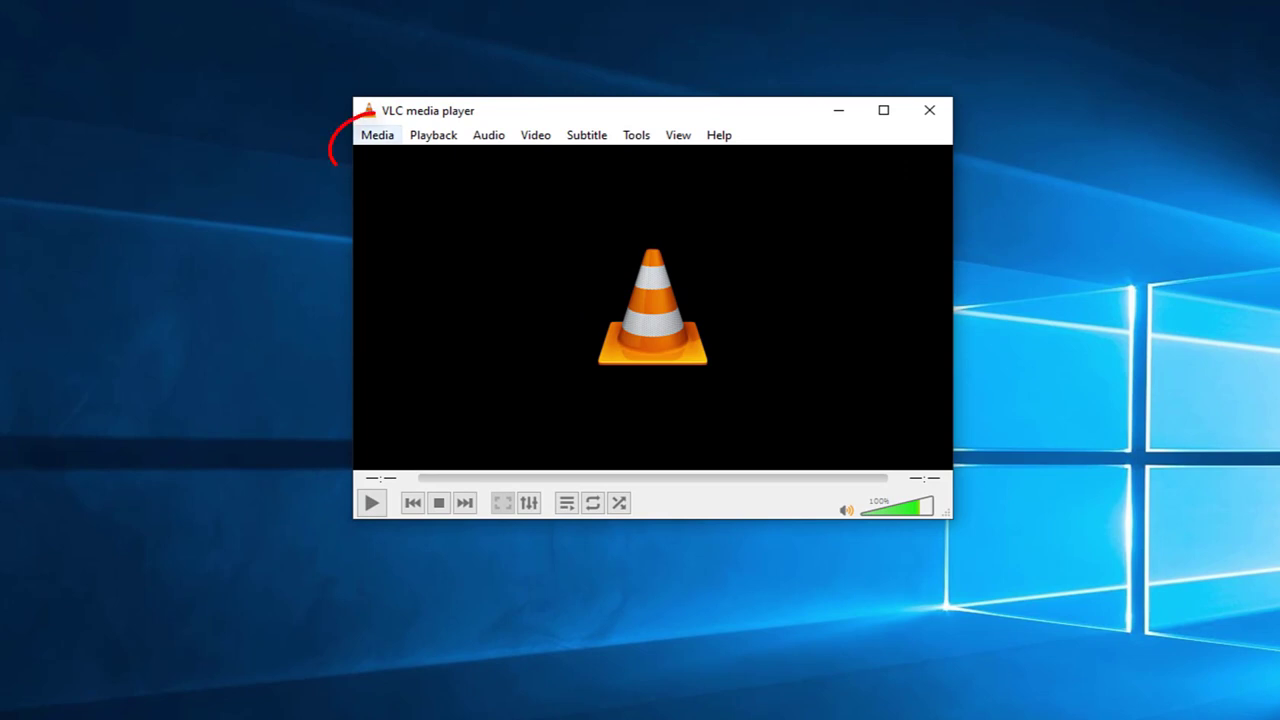
key(alt+m)
key(Down)
key(Down)
key(Down)
key(Down)
key(Down)
key(Down)
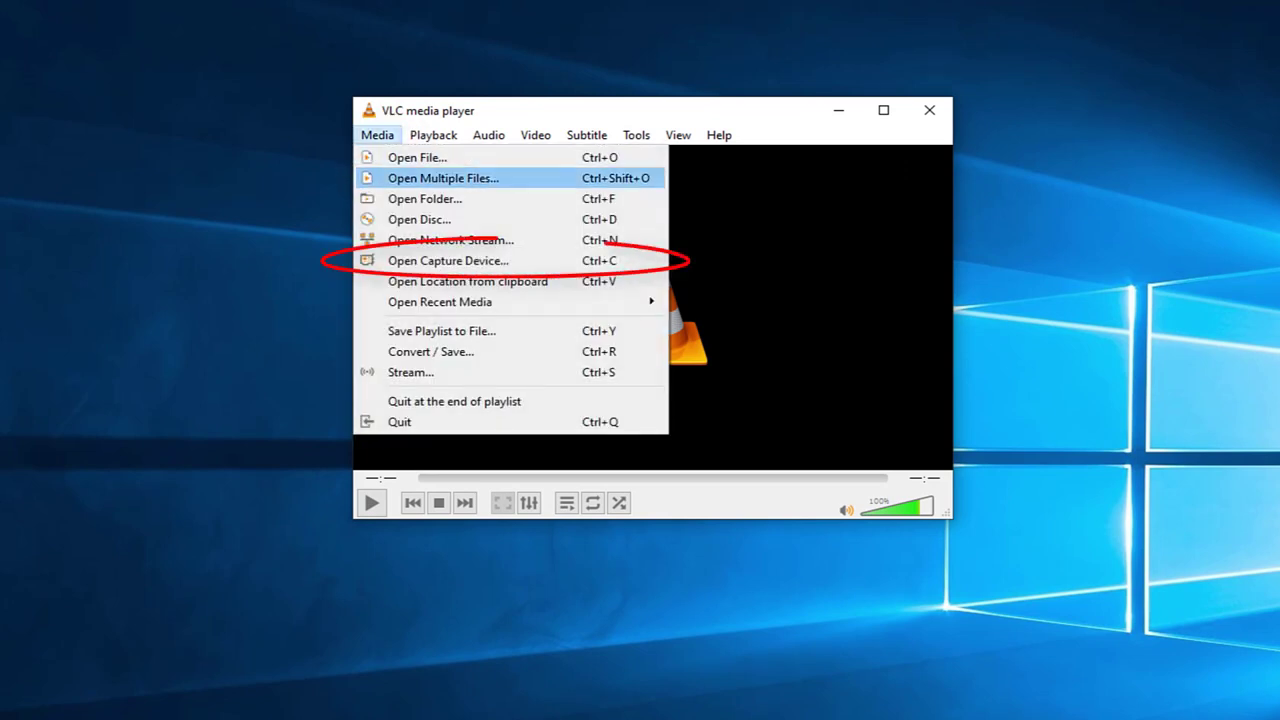
key(Return)
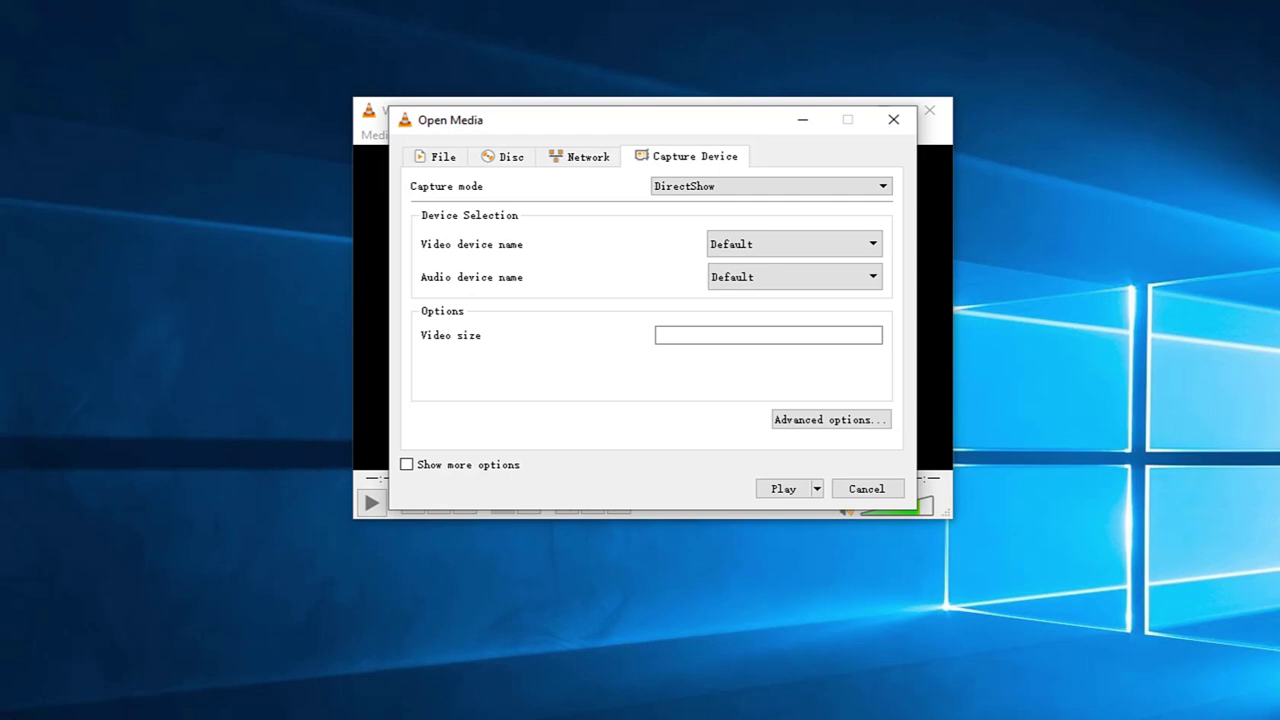
- Set the capture mode to Desktop with a desired frame rate of 30 f/s
key(alt+Down)
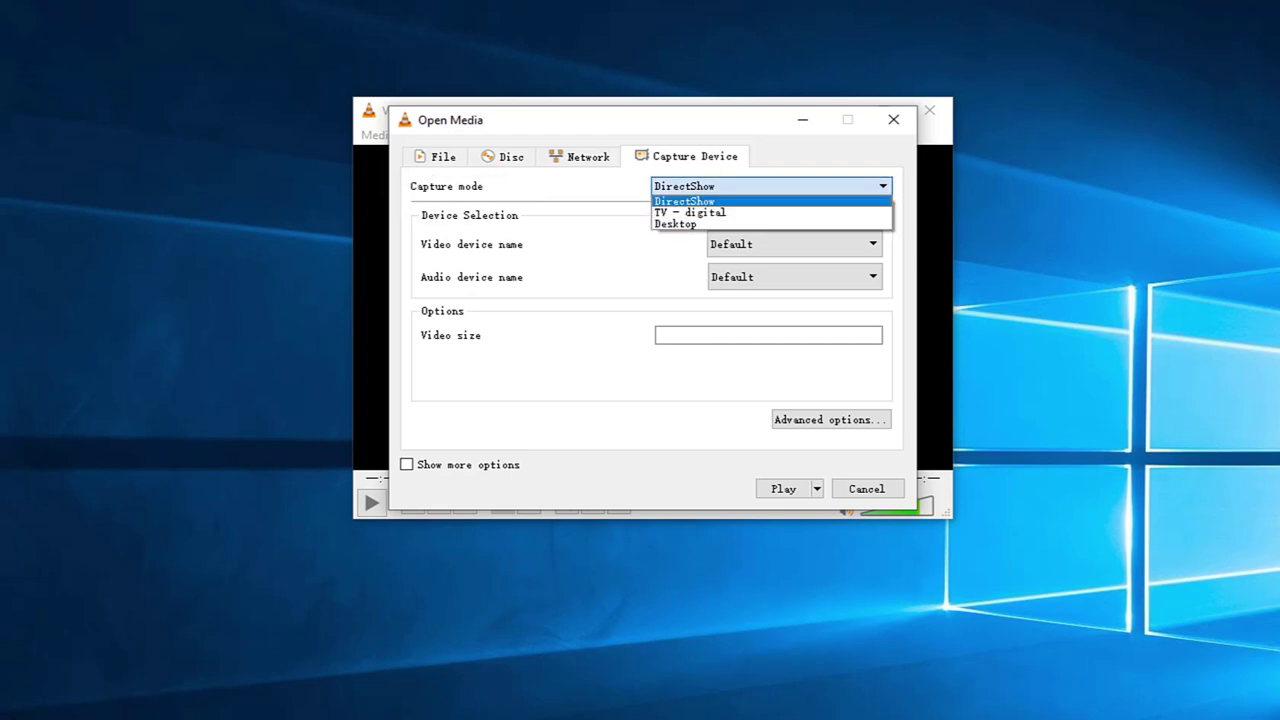
key(Down)
key(Down)
key(Return)
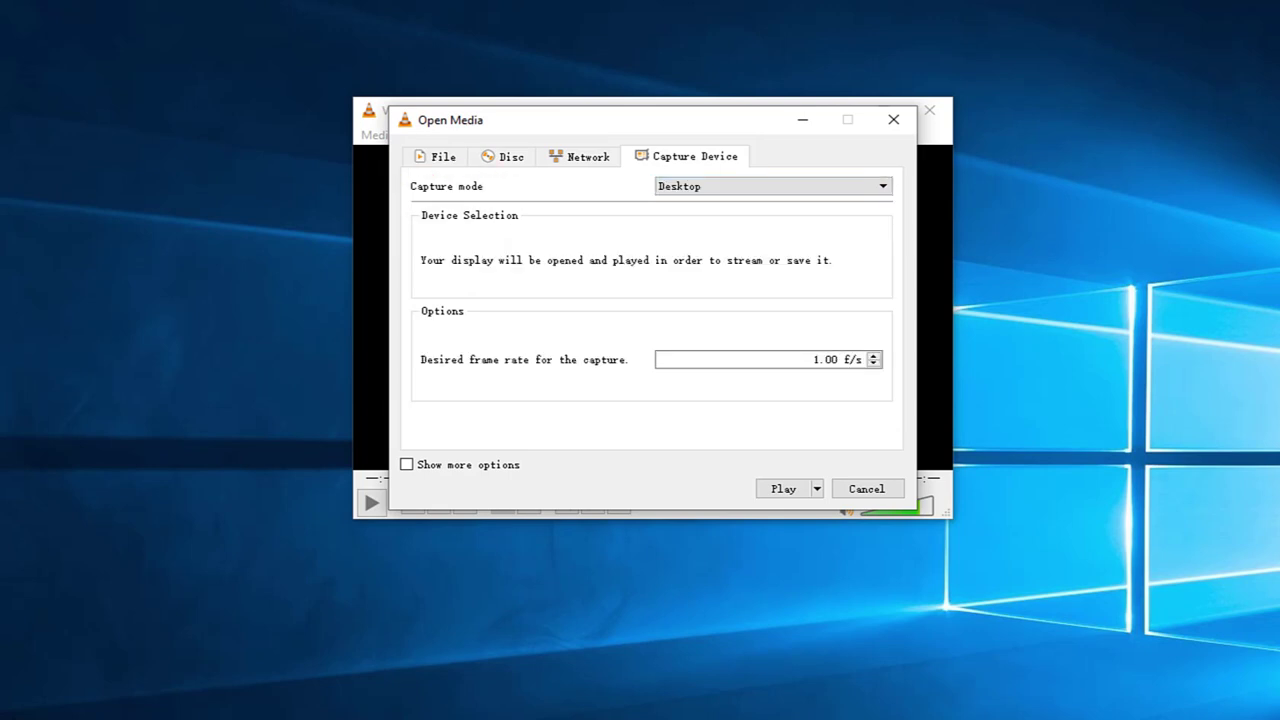
key(Tab)
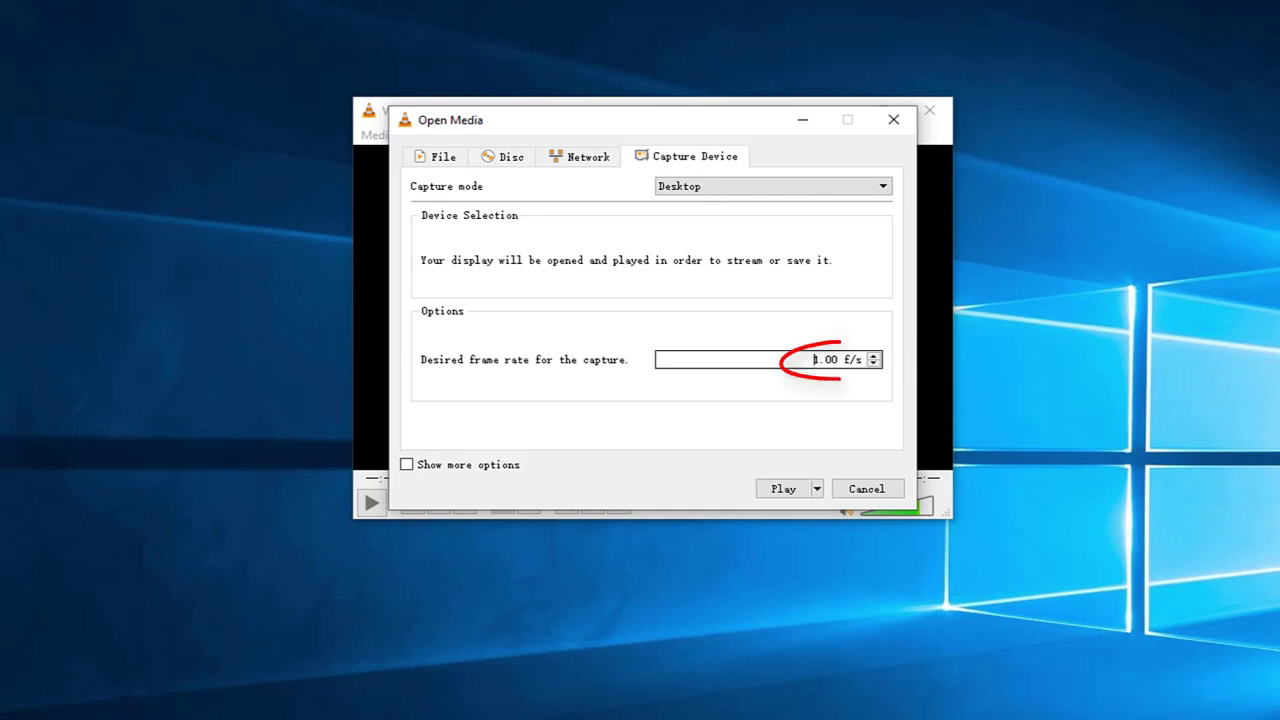
key(shift+Right)
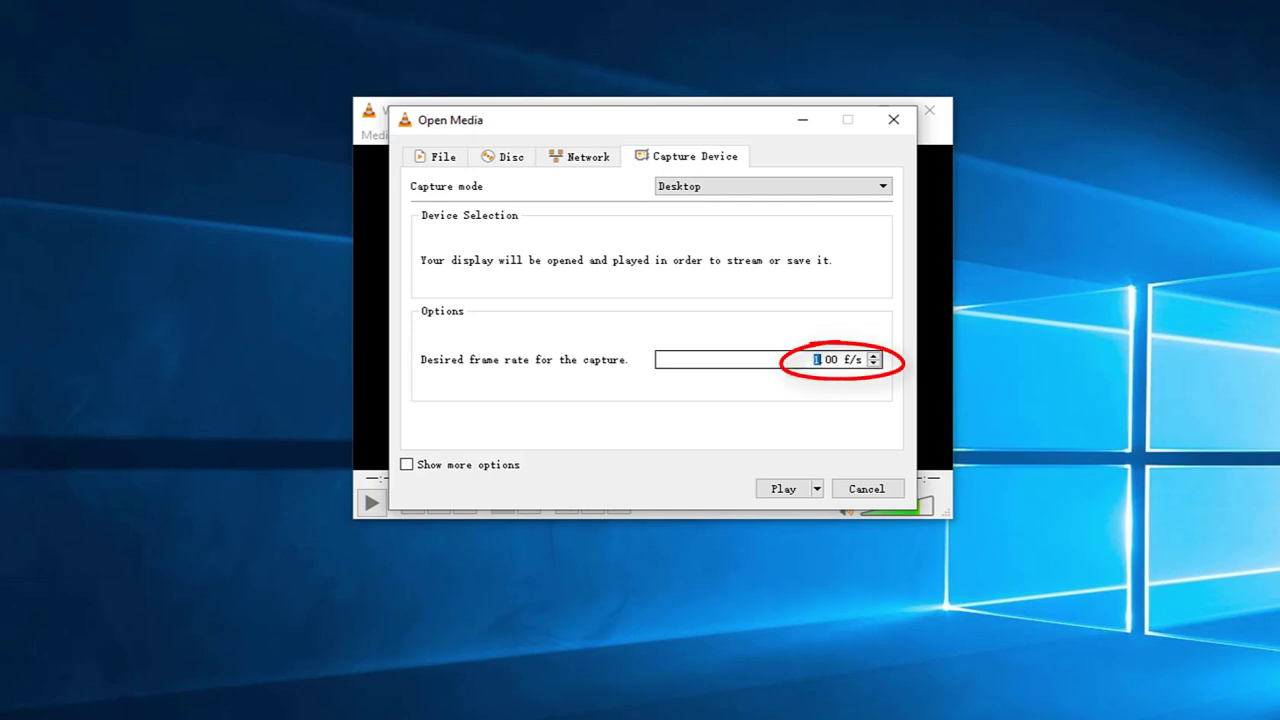
text(30)
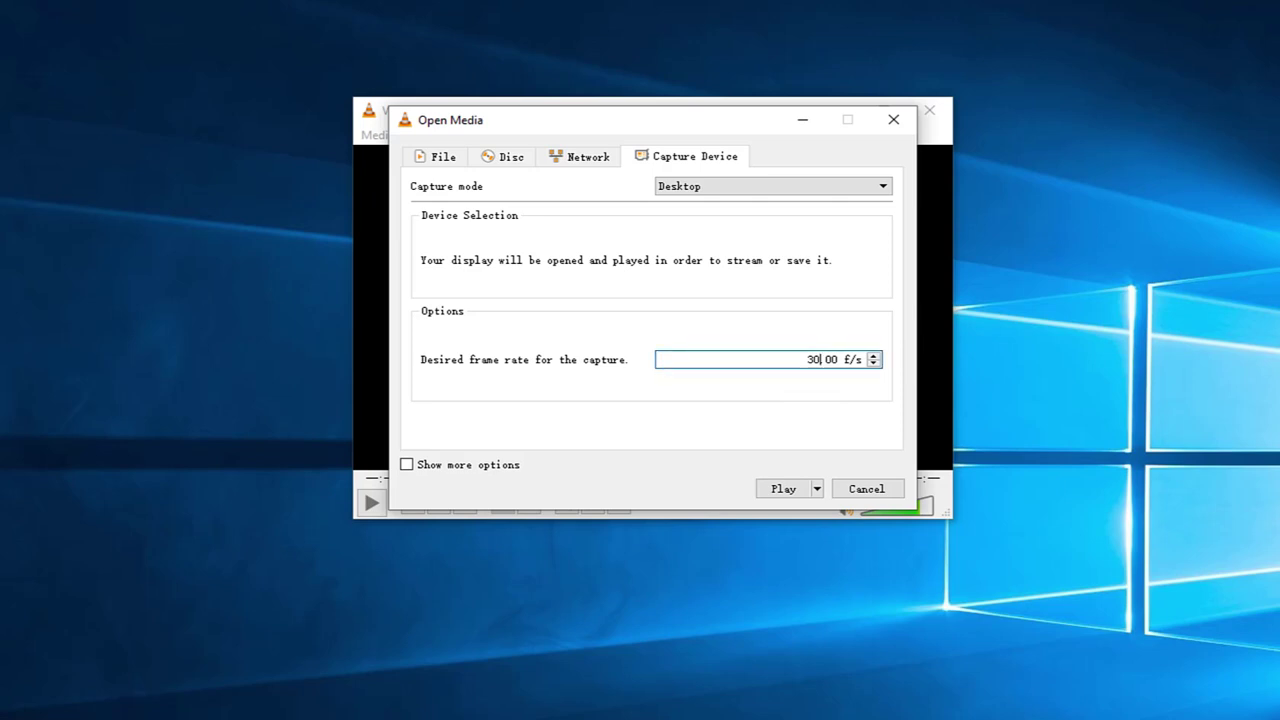
- Choose to convert the desktop capture, and start a new conversion profile with MP4/MOV encapsulation
click(816, 488)
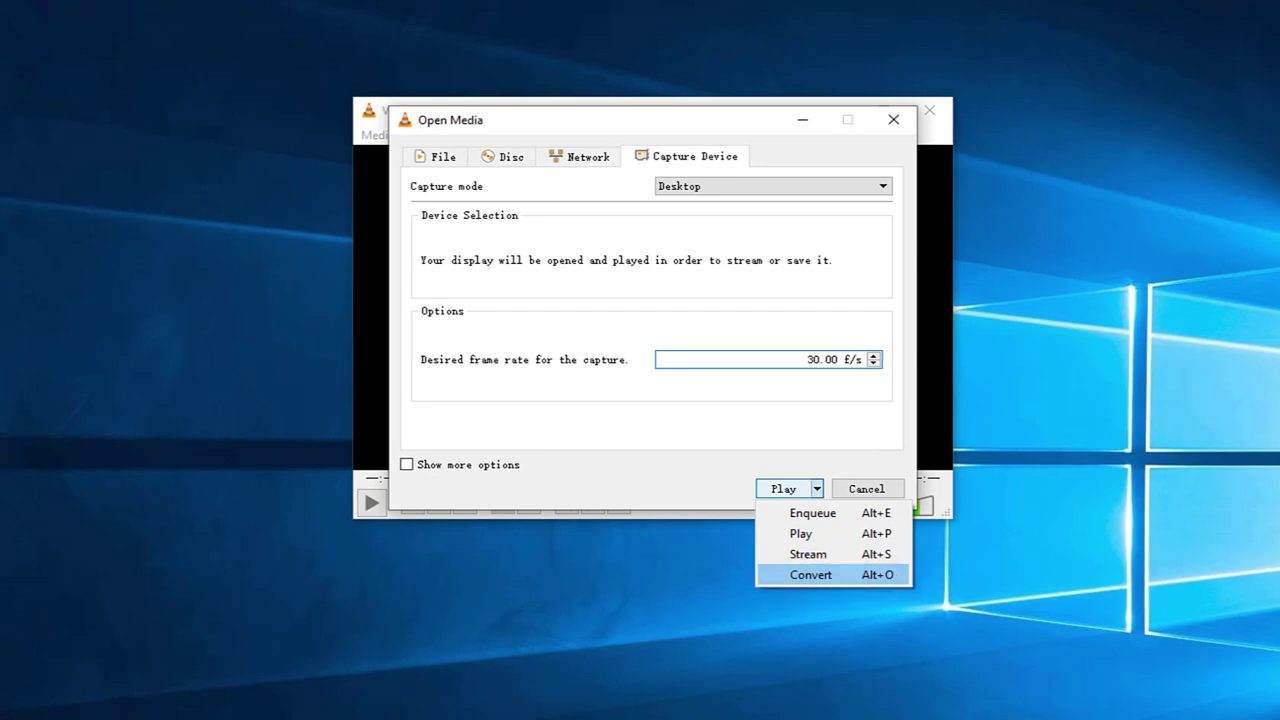
key(Return)
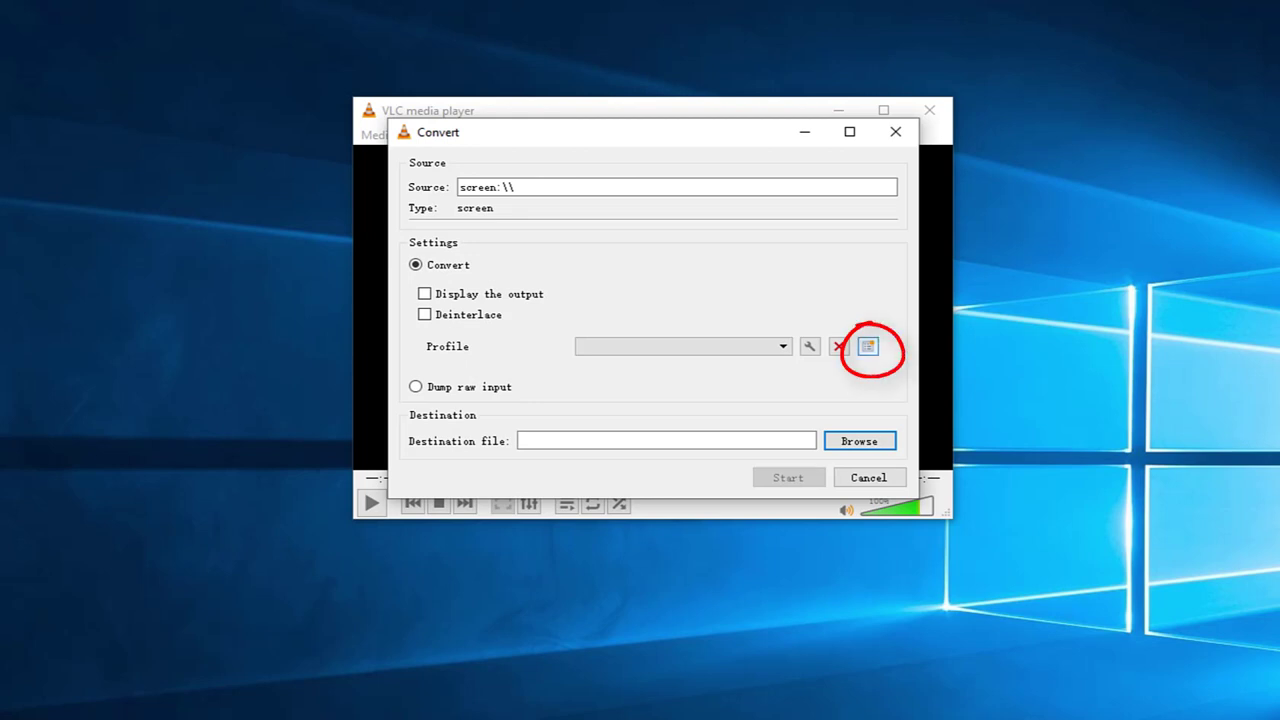
click(867, 346)
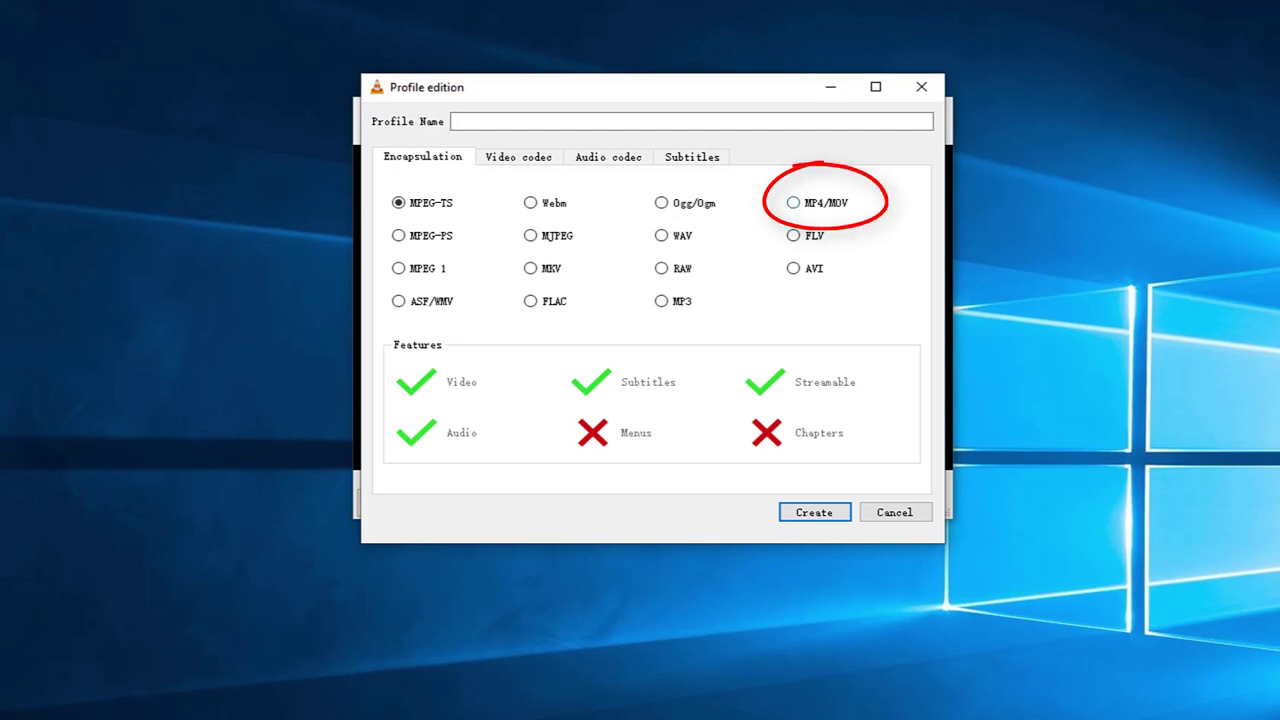
click(793, 202)
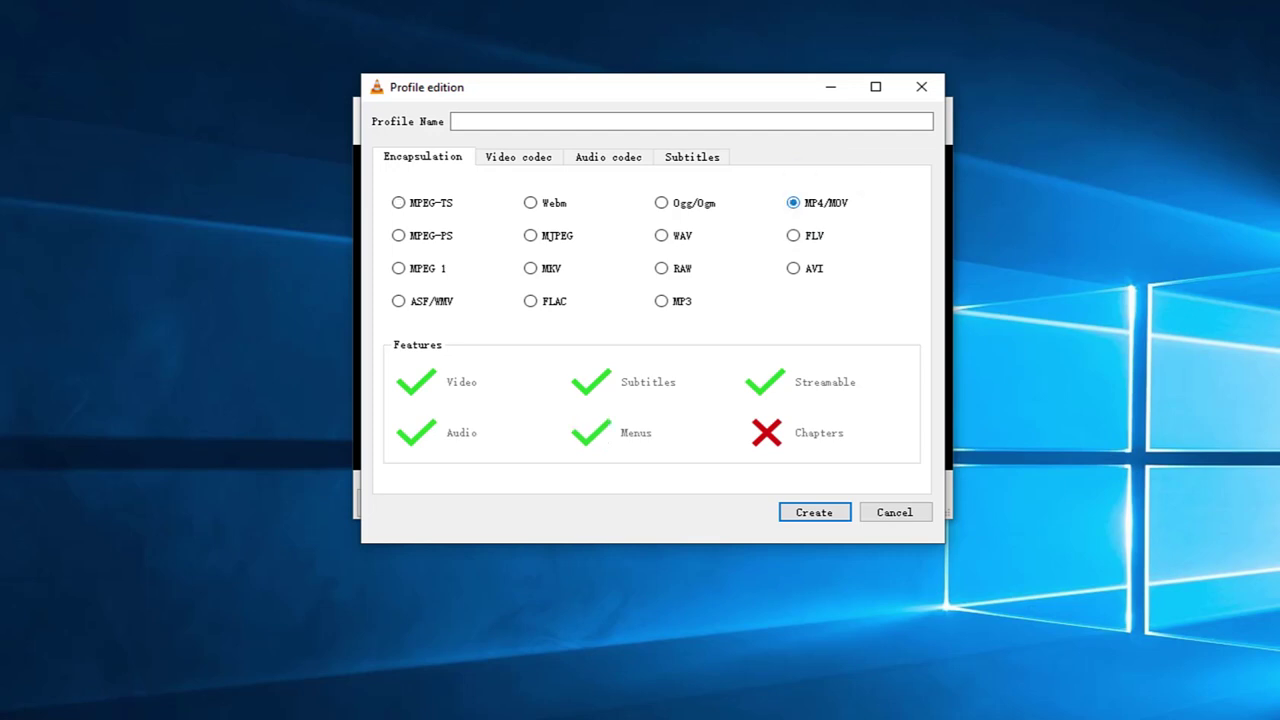
- Enable video in the new profile and set its video codec to H-264
click(518, 157)
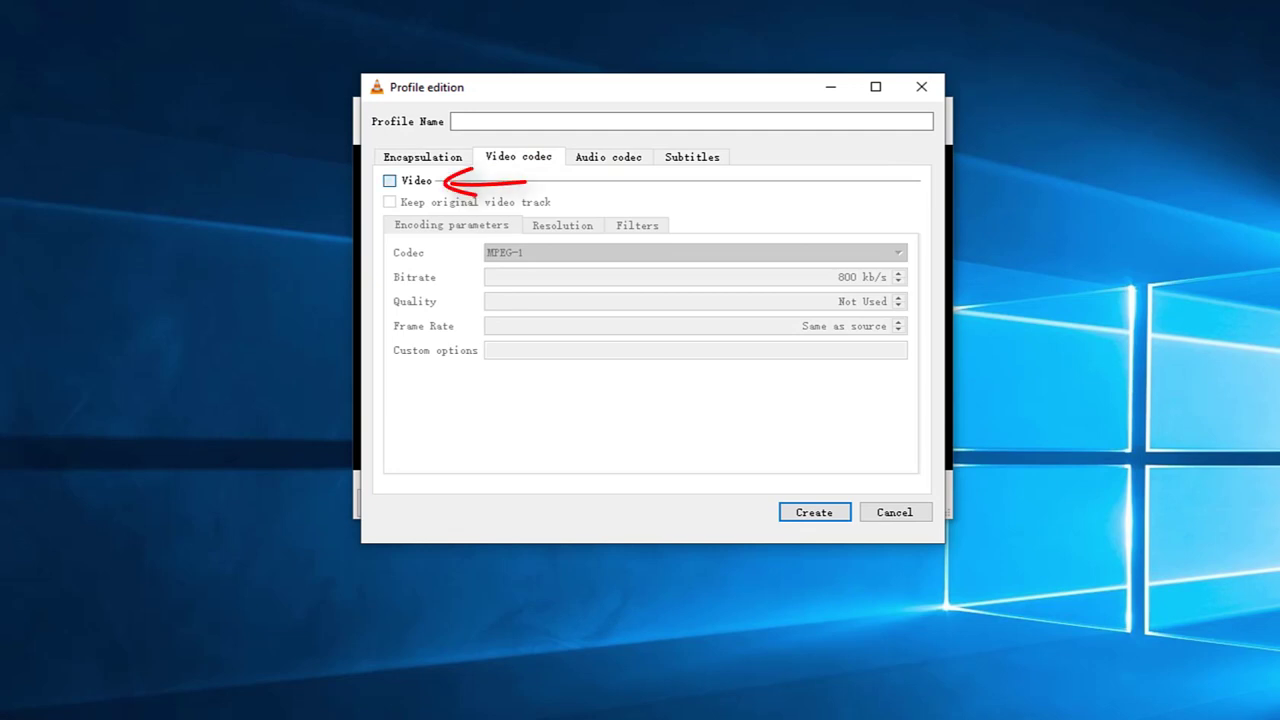
click(389, 180)
click(695, 252)
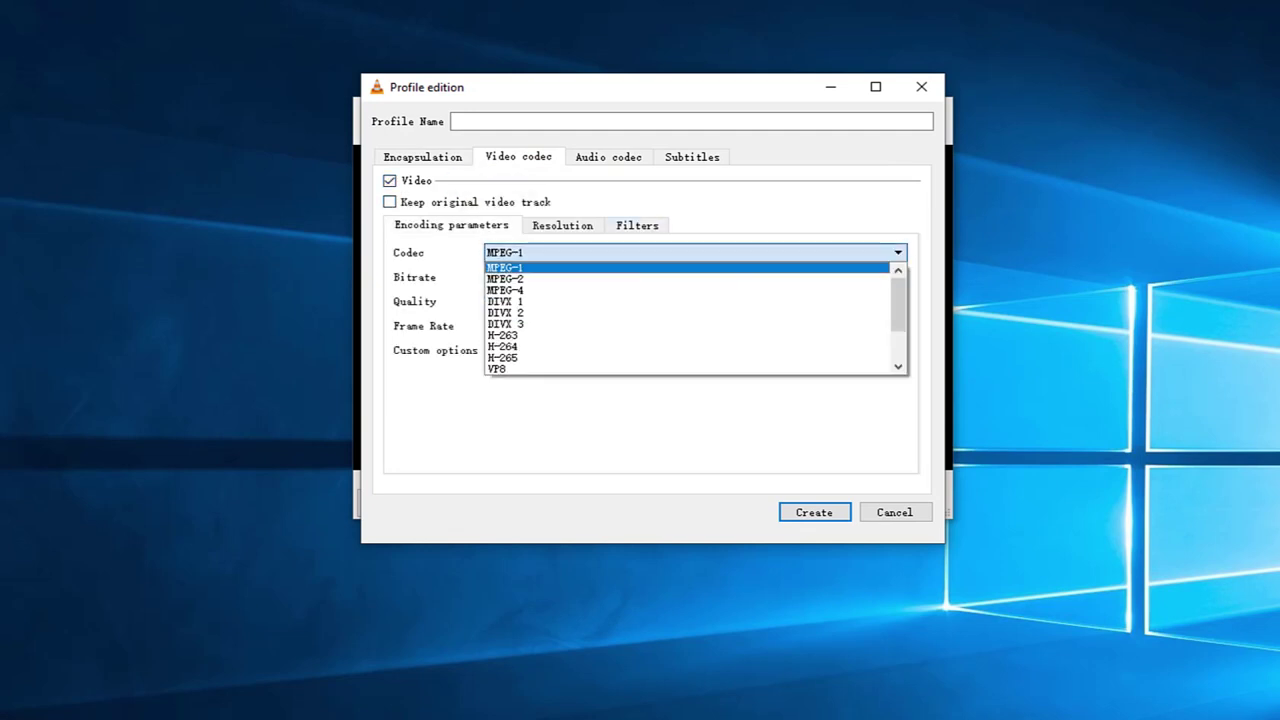
click(502, 346)
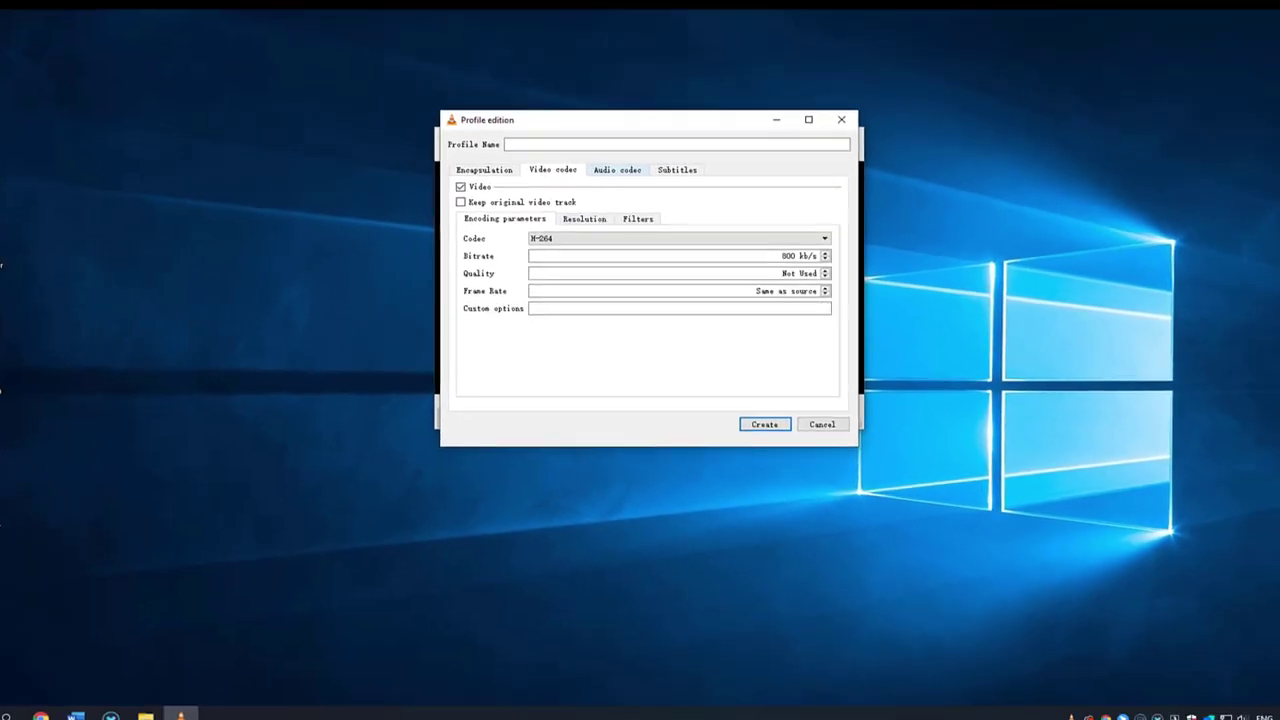
- Name the new conversion profile capture1 and create it
click(455, 121)
text(c)
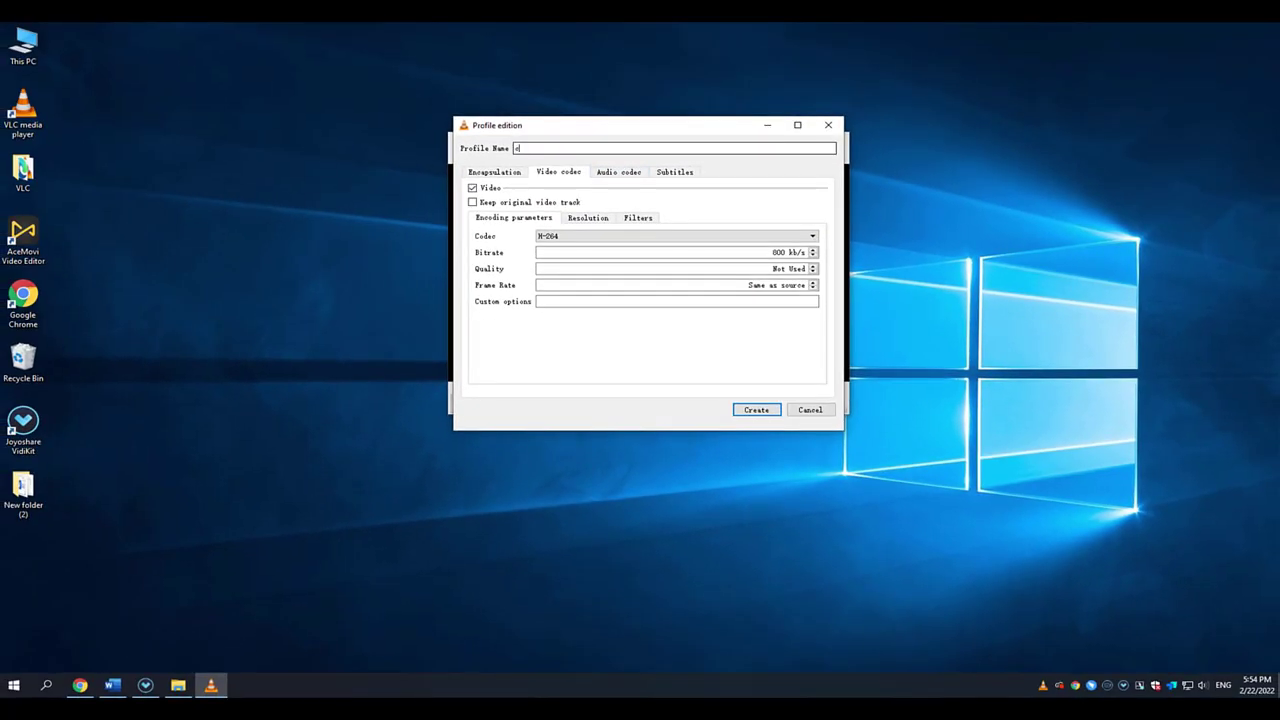
text(apture1)
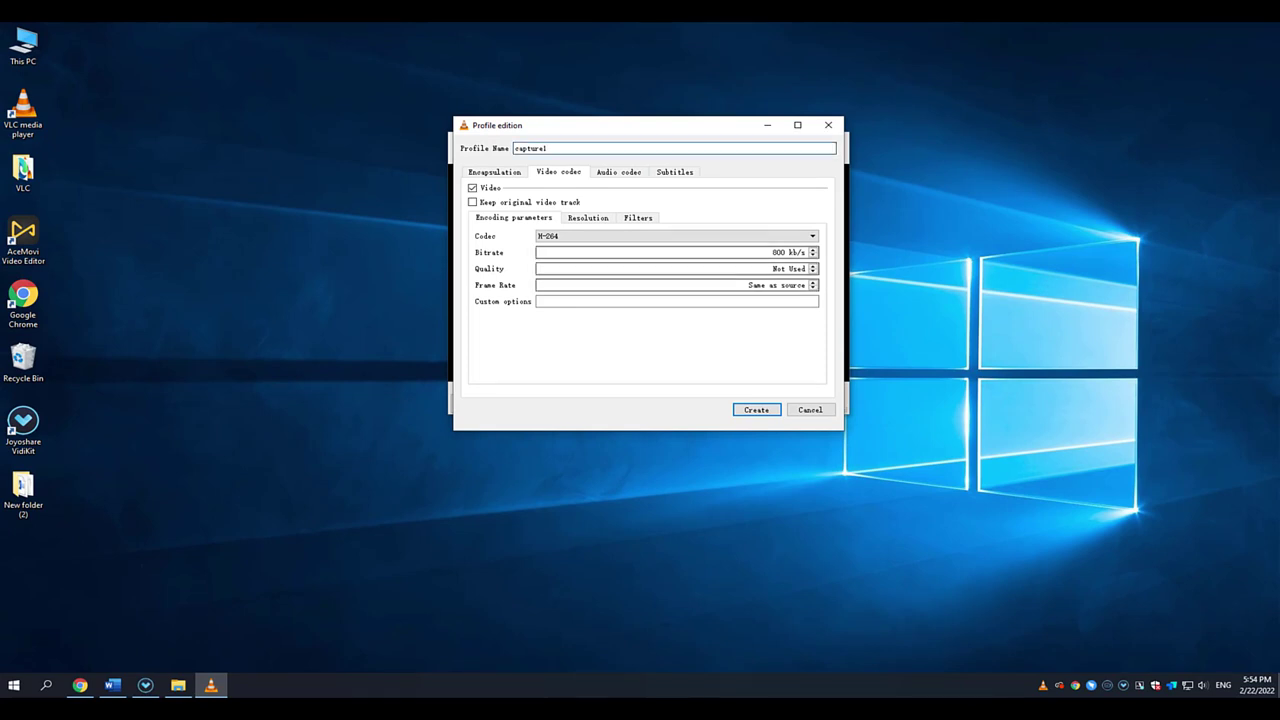
key(Return)
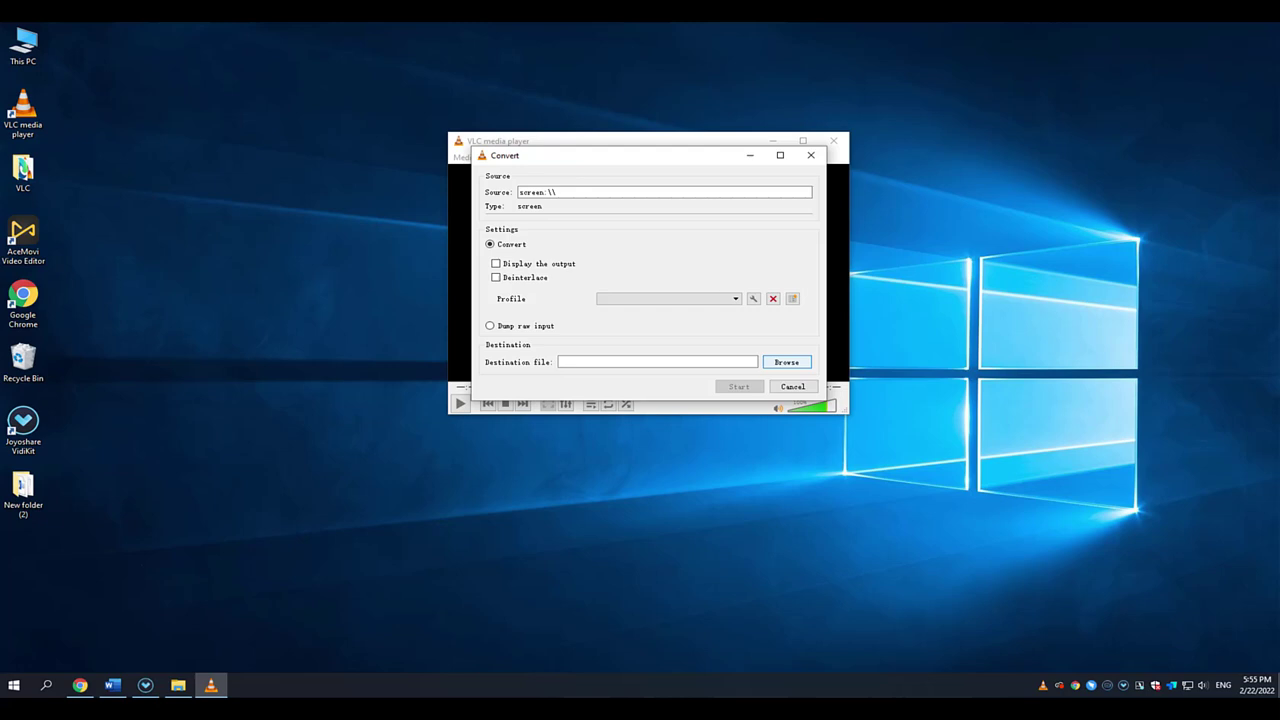
- Set the destination file to "capture 1" on the Desktop in MP4 format, and start the screen capture
key(Return)
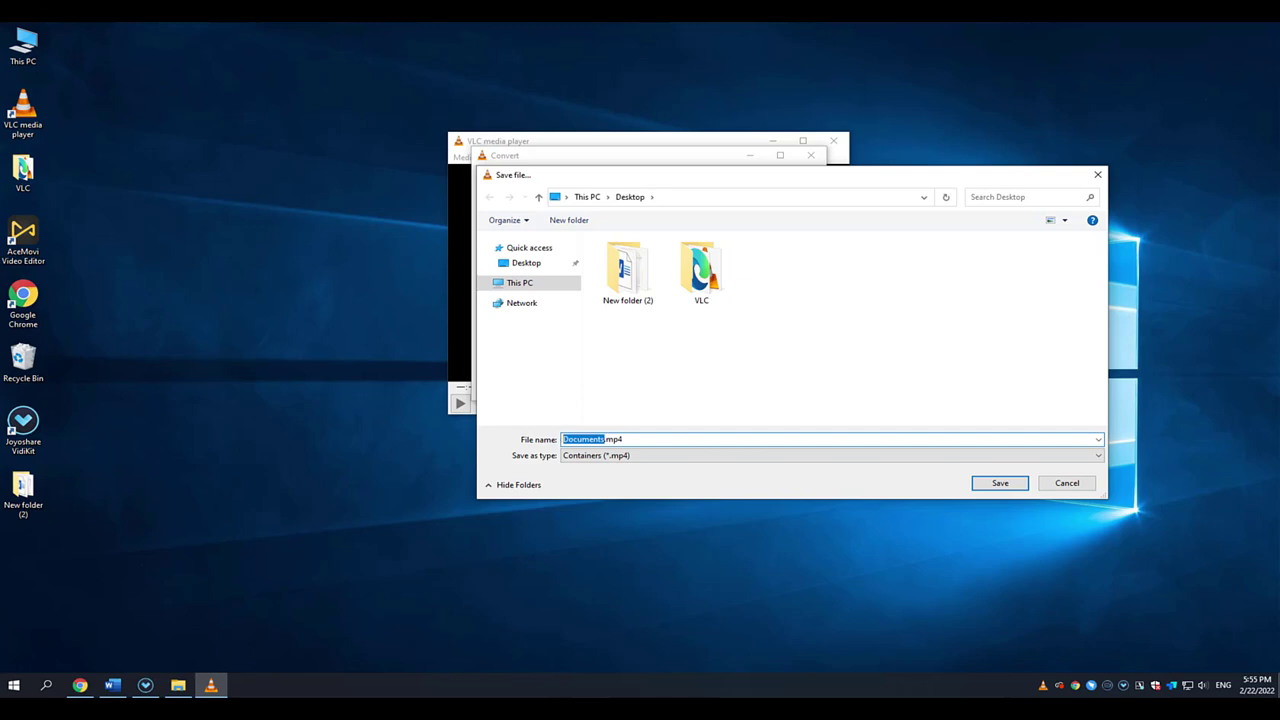
text(capture 1)
key(Return)
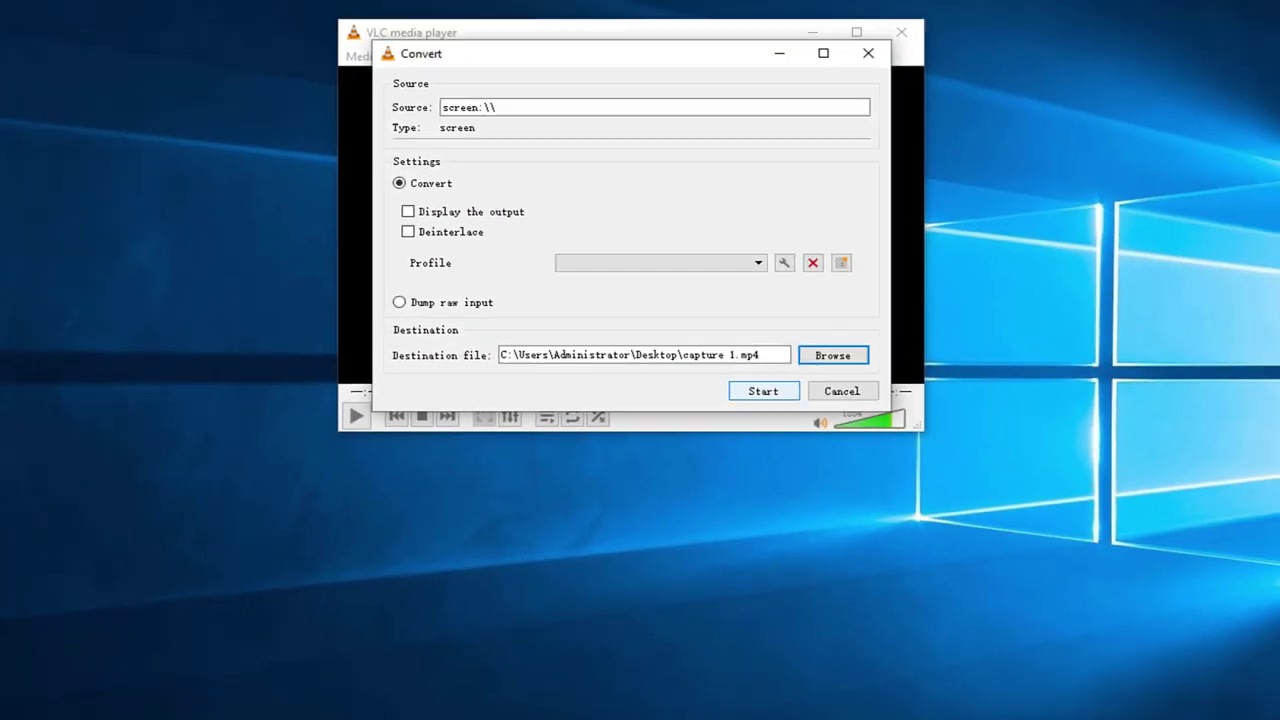
key(Return)
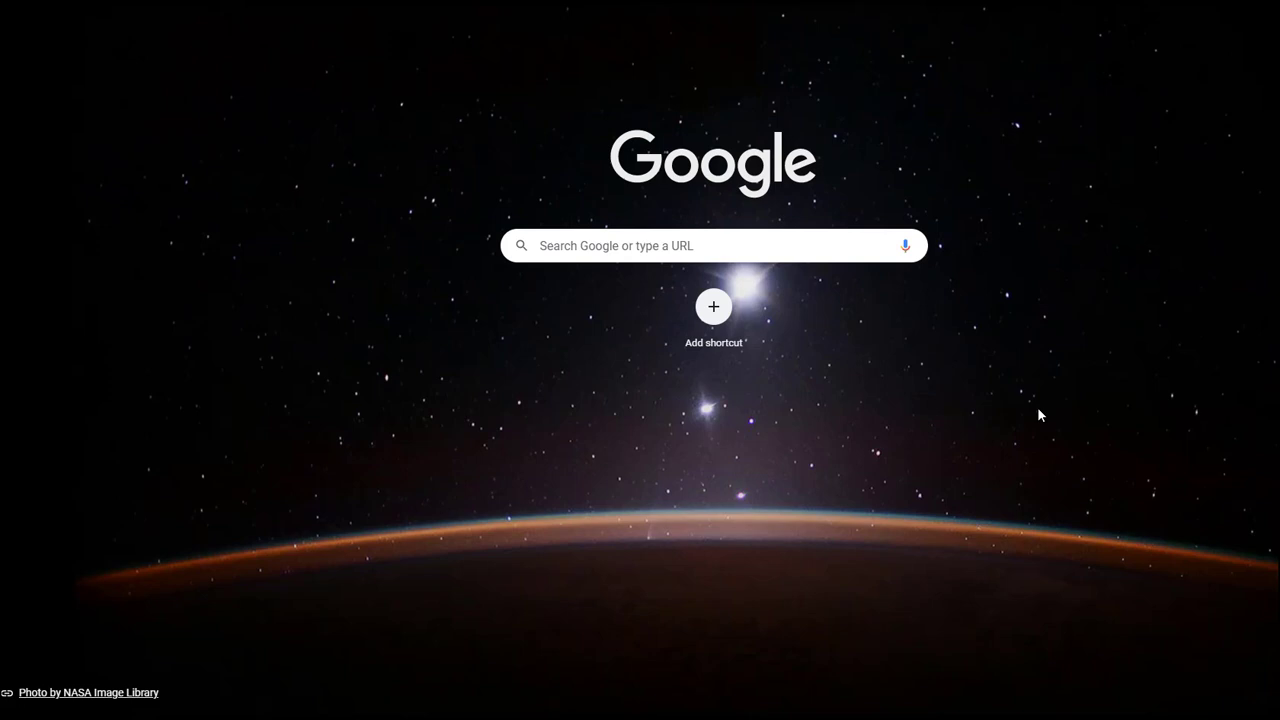
- Launch OBS Studio and add a new Display Capture source for the primary monitor with cursor capture enabled
click(626, 254)
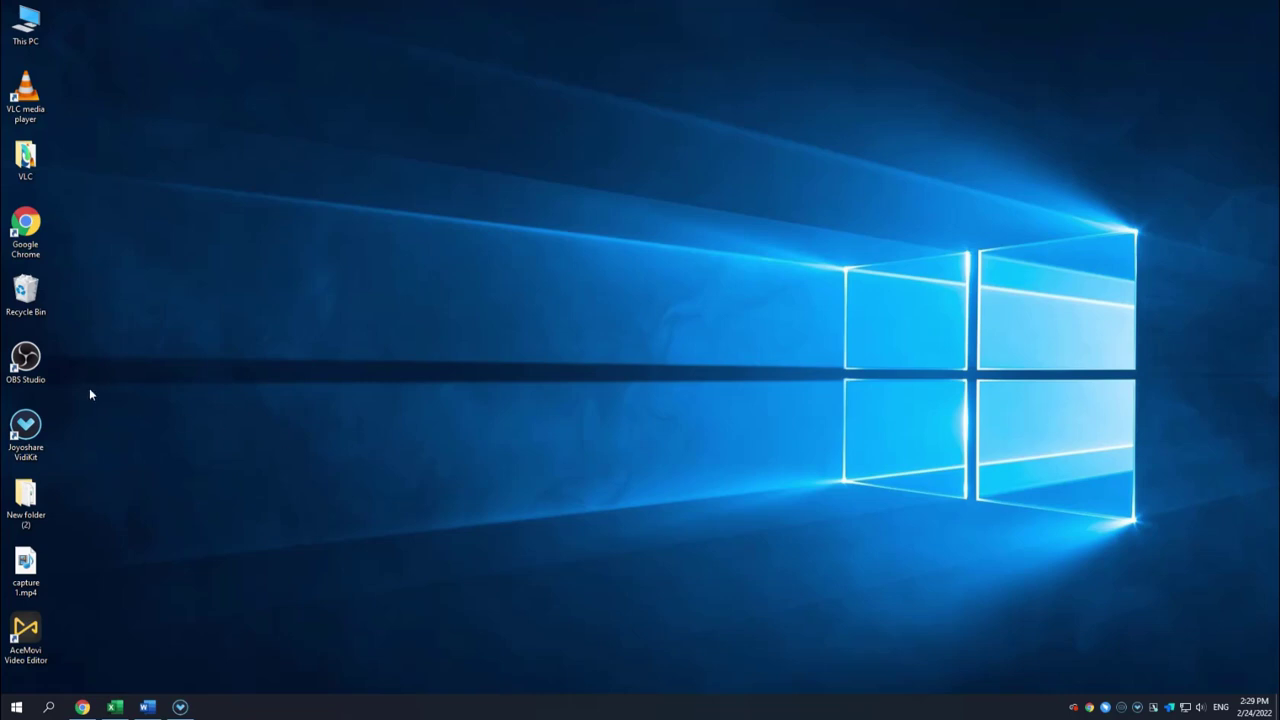
double_click(28, 360)
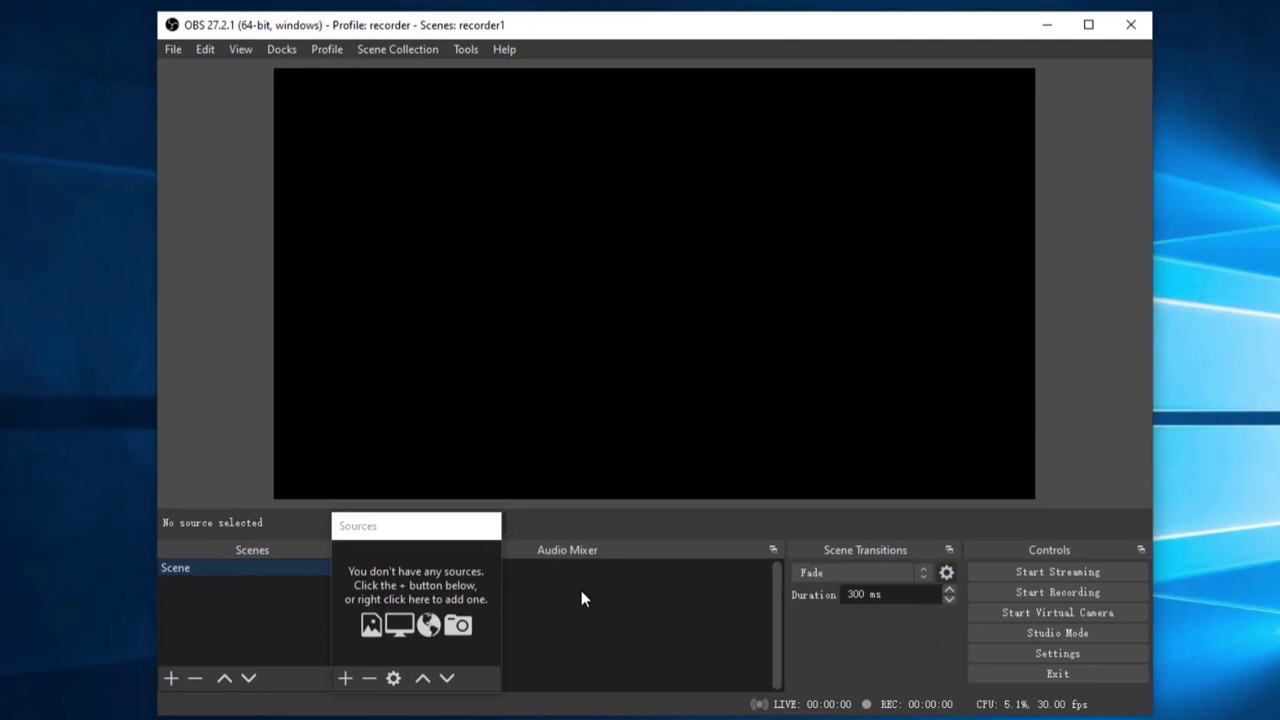
click(345, 679)
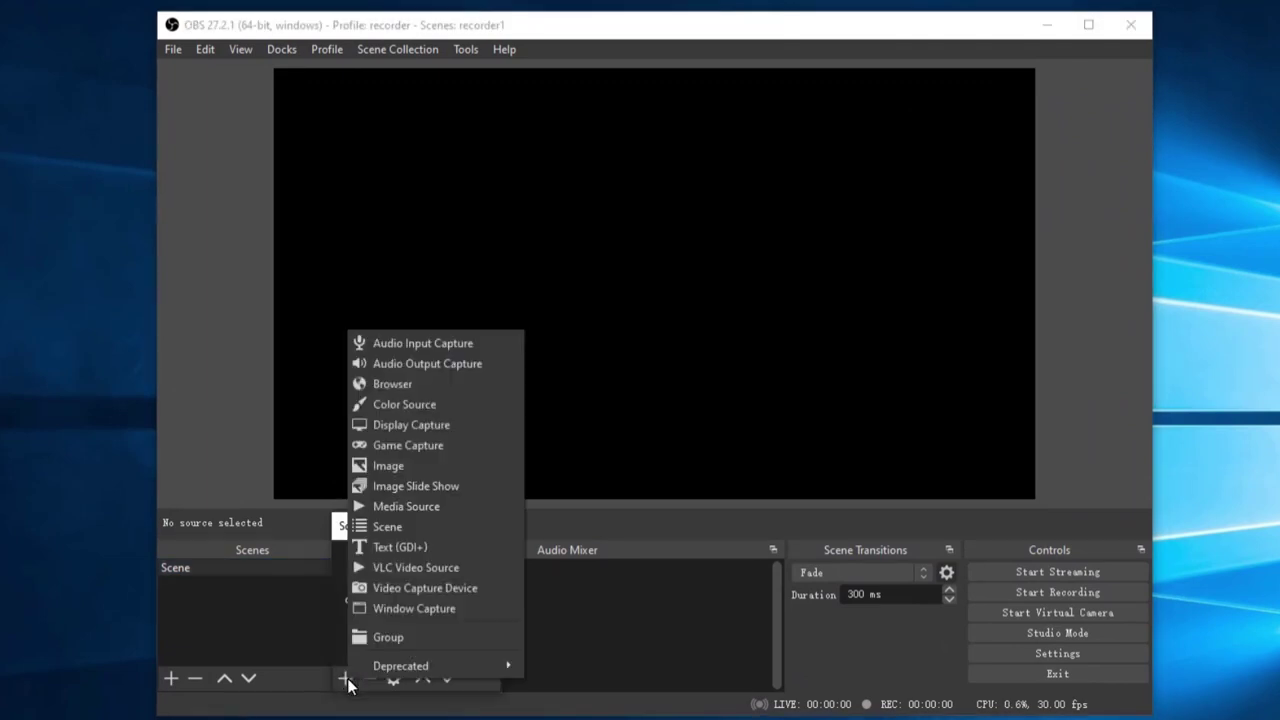
click(416, 427)
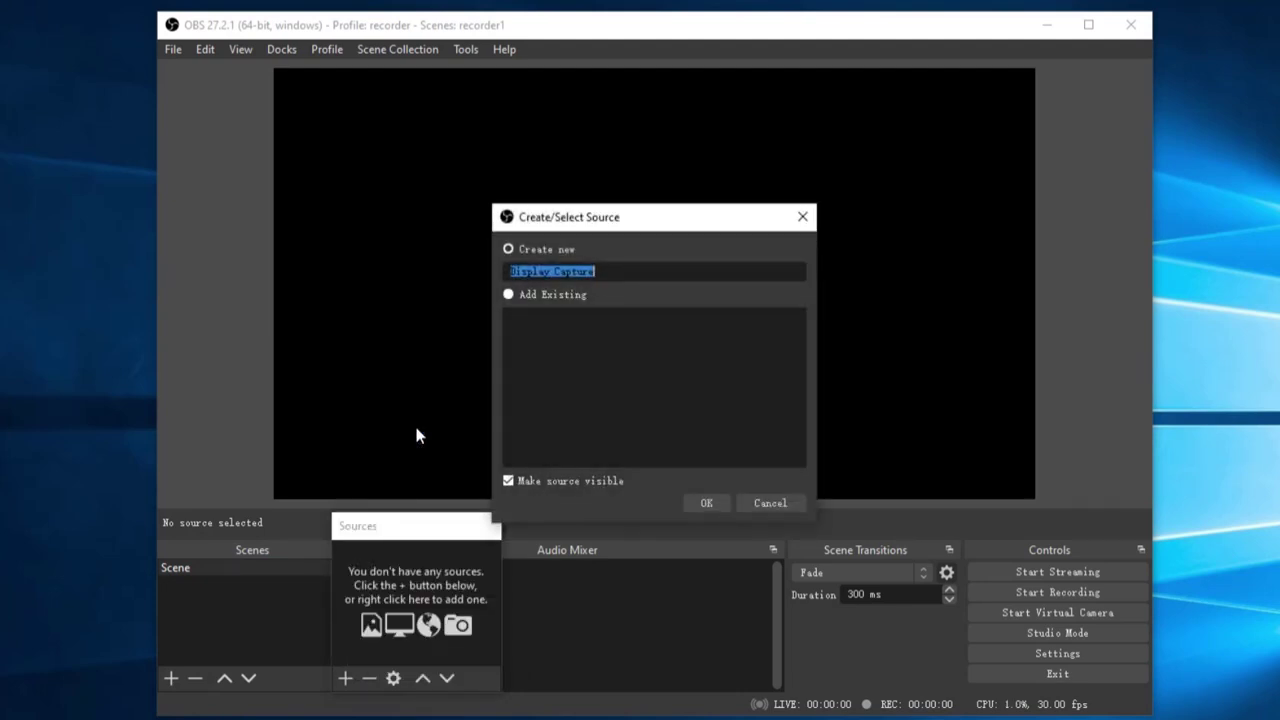
click(705, 503)
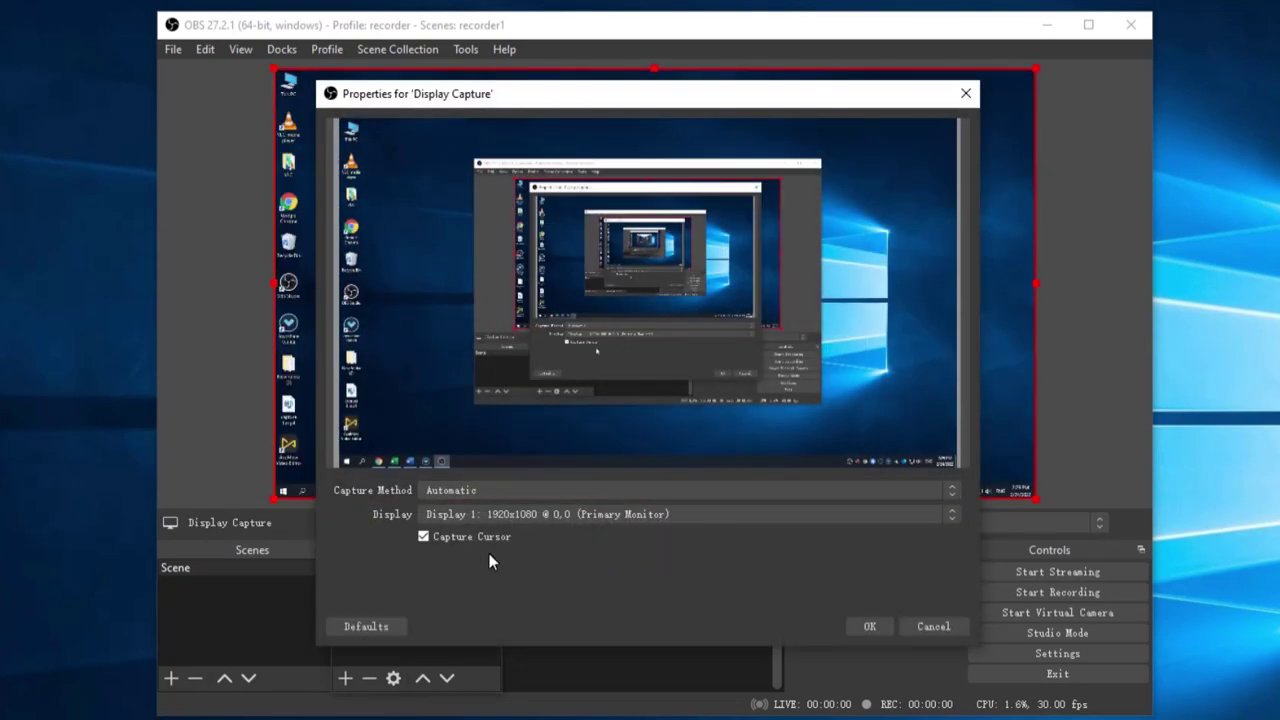
click(424, 536)
click(424, 536)
click(869, 626)
- Set the output mode to Advanced in the OBS output settings
click(1073, 652)
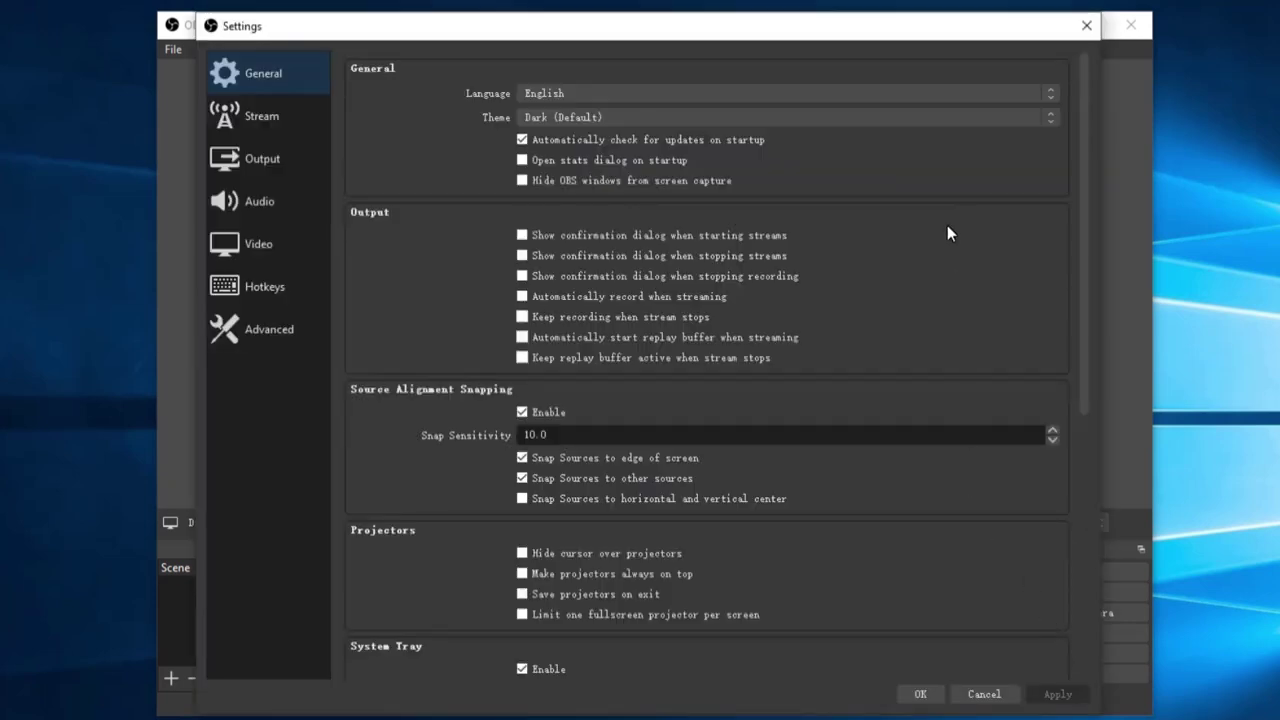
click(263, 162)
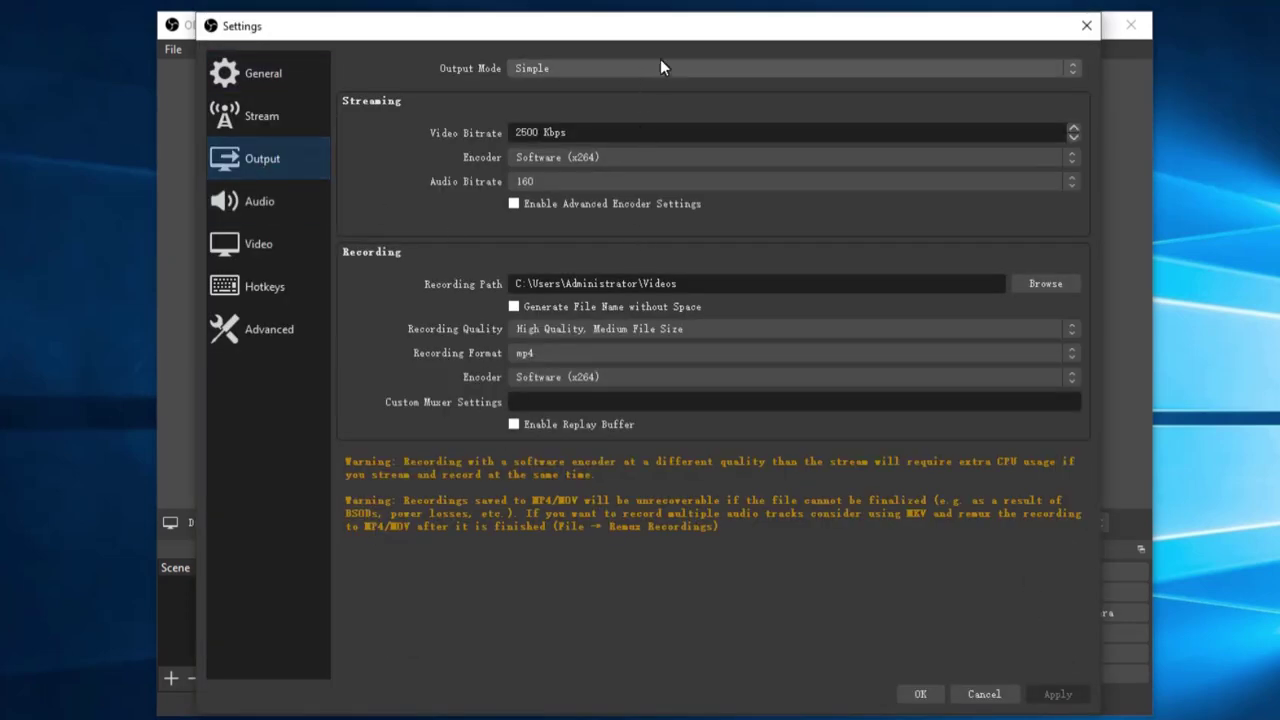
click(660, 64)
click(566, 93)
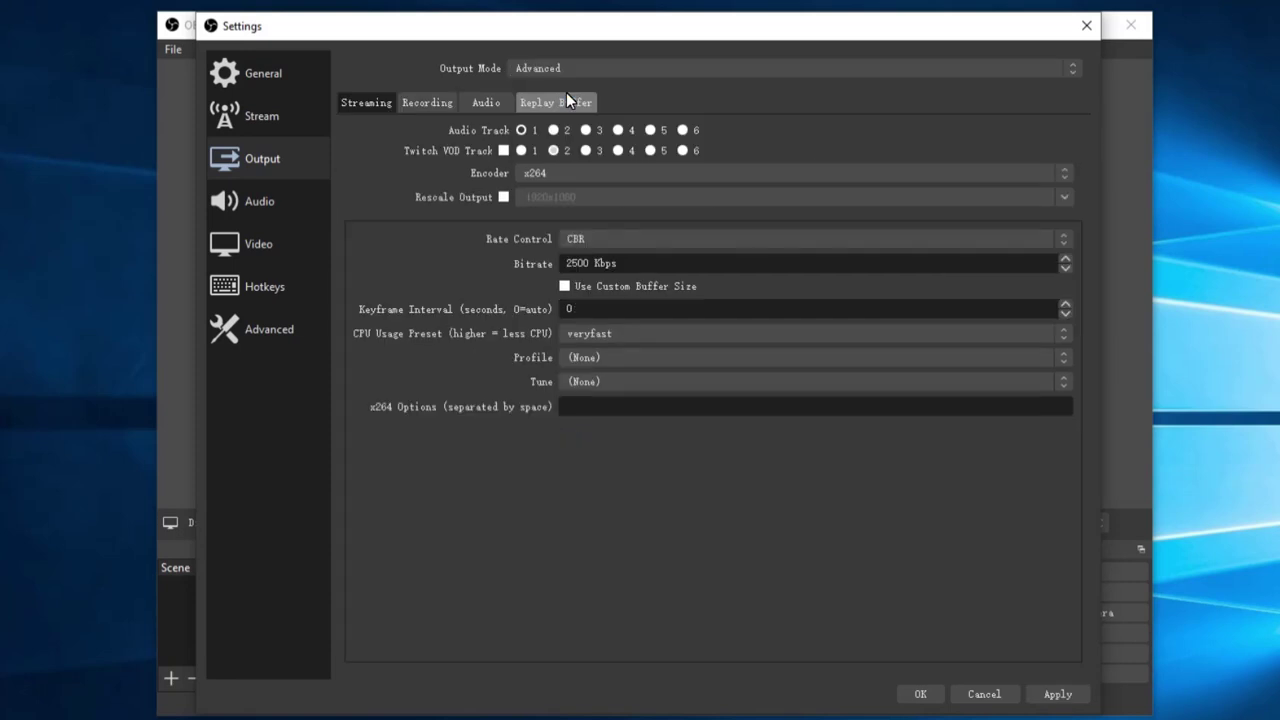
- Look at the folder choices for the recording path and close them without selecting another directory
click(442, 100)
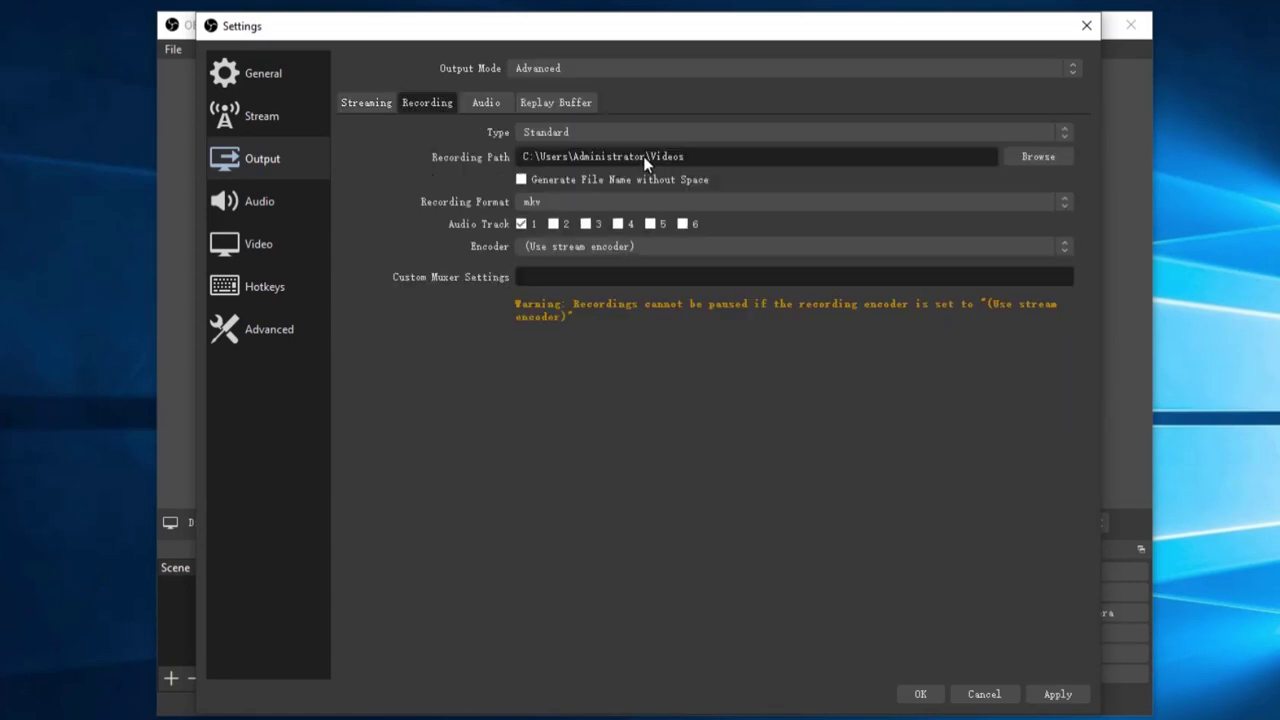
click(1055, 162)
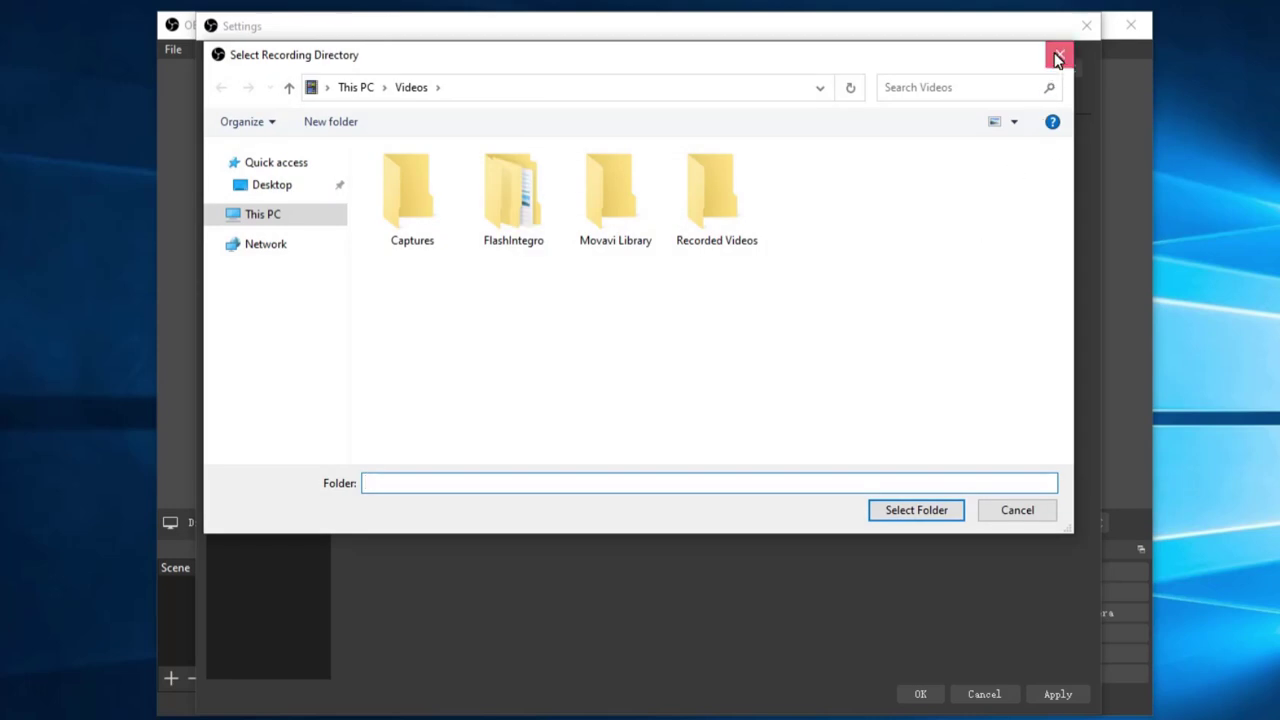
click(1060, 54)
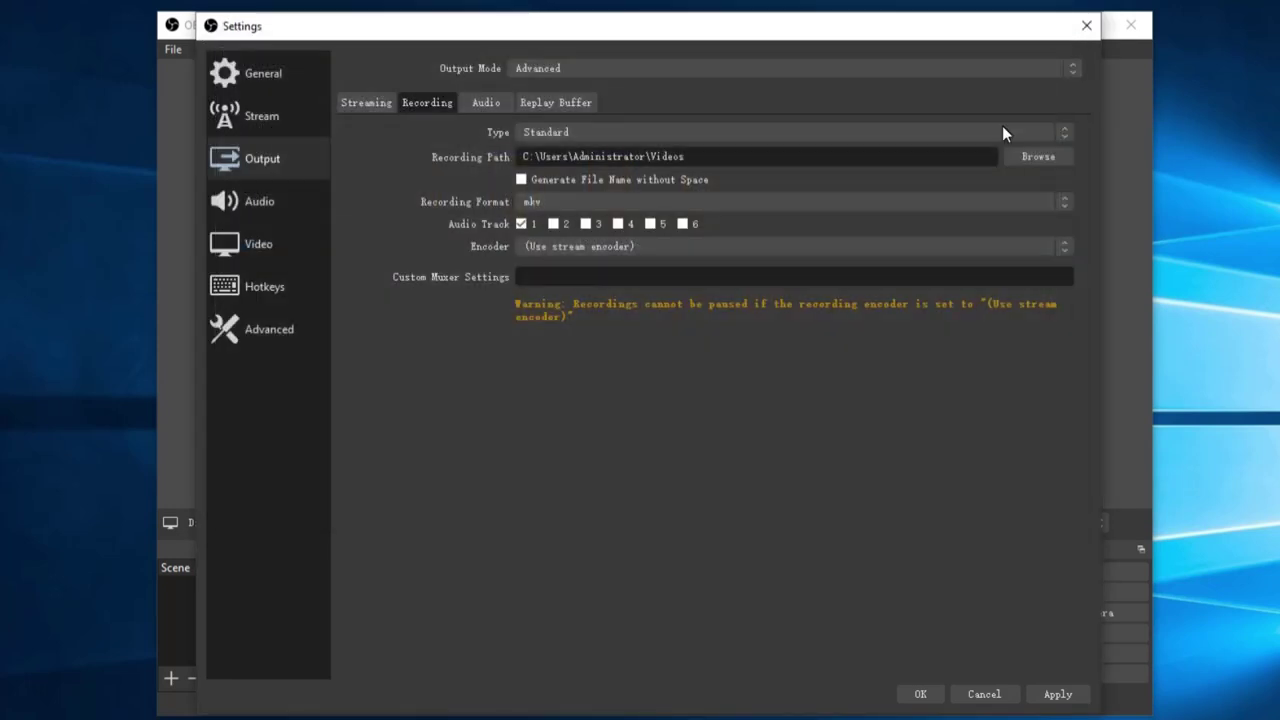
- Set the recording format to mp4 and the recording encoder to x264
click(585, 206)
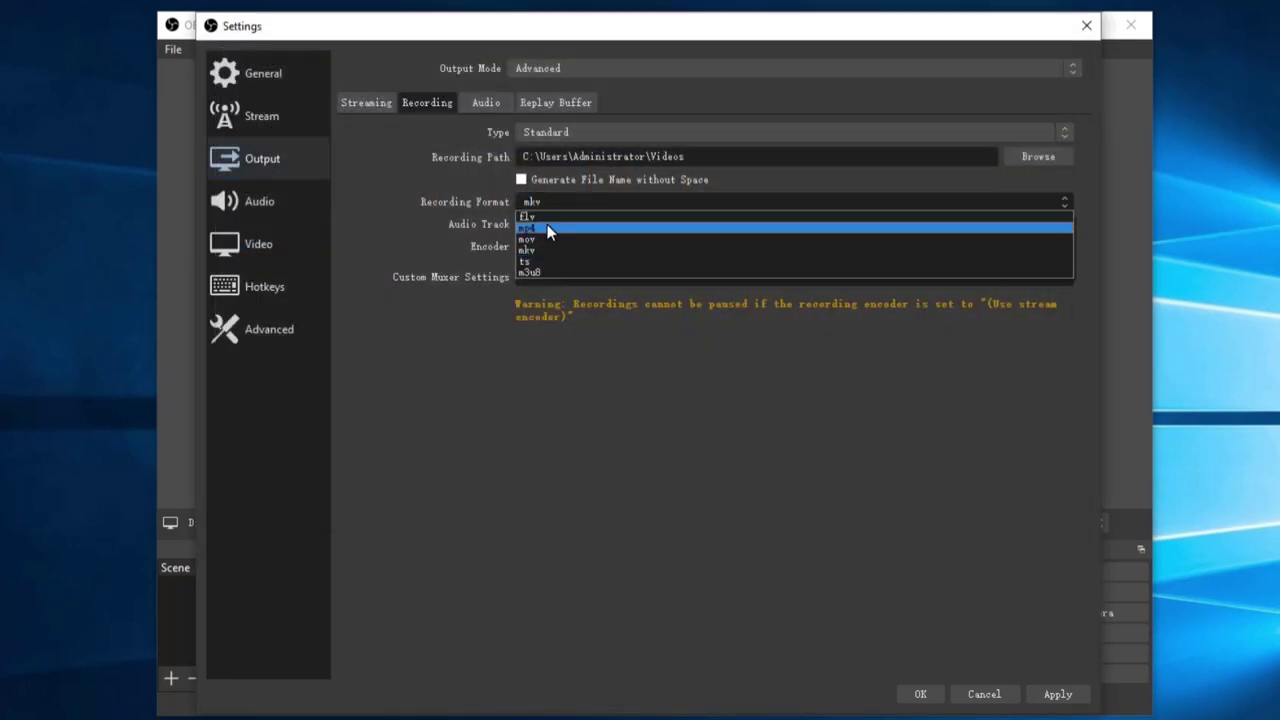
click(547, 224)
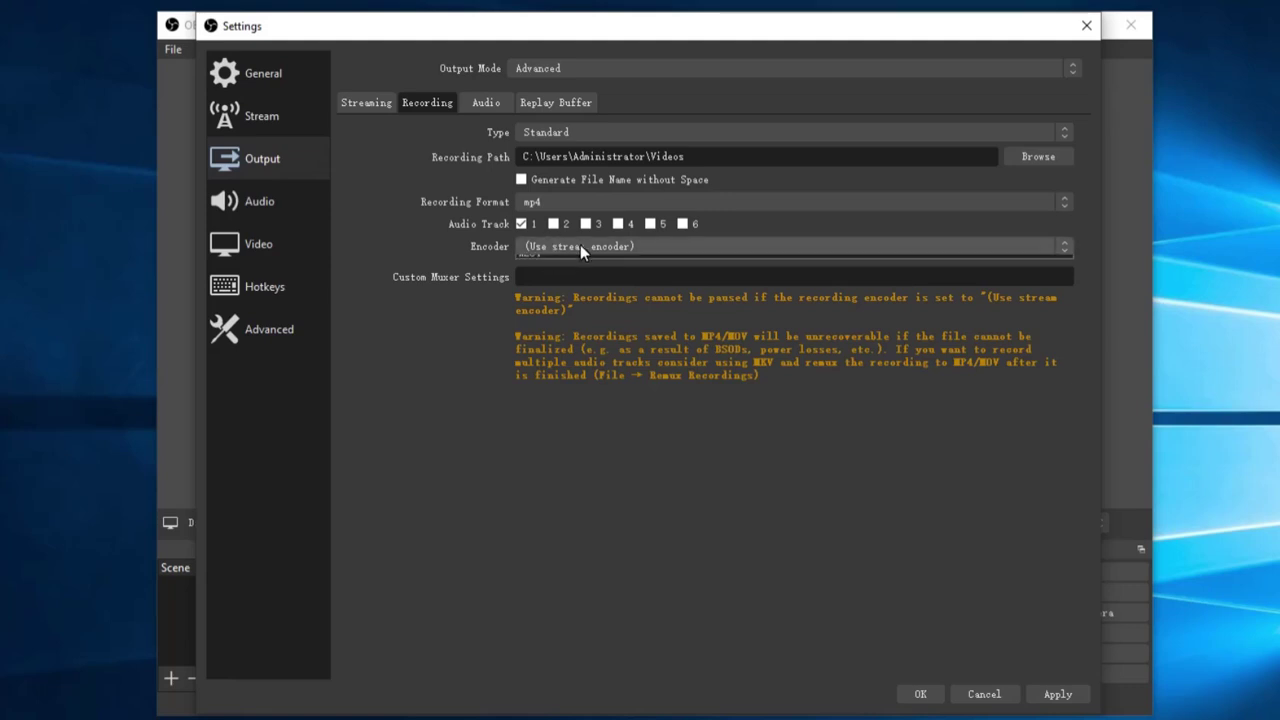
click(580, 245)
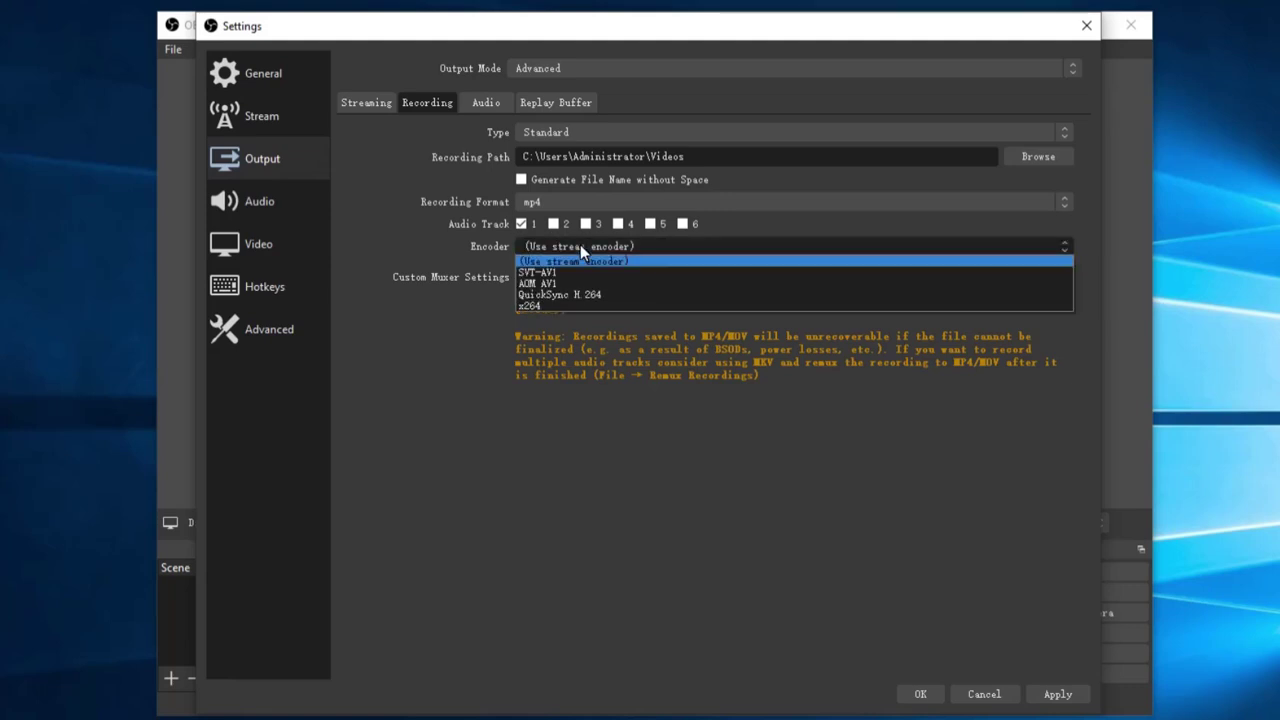
click(548, 302)
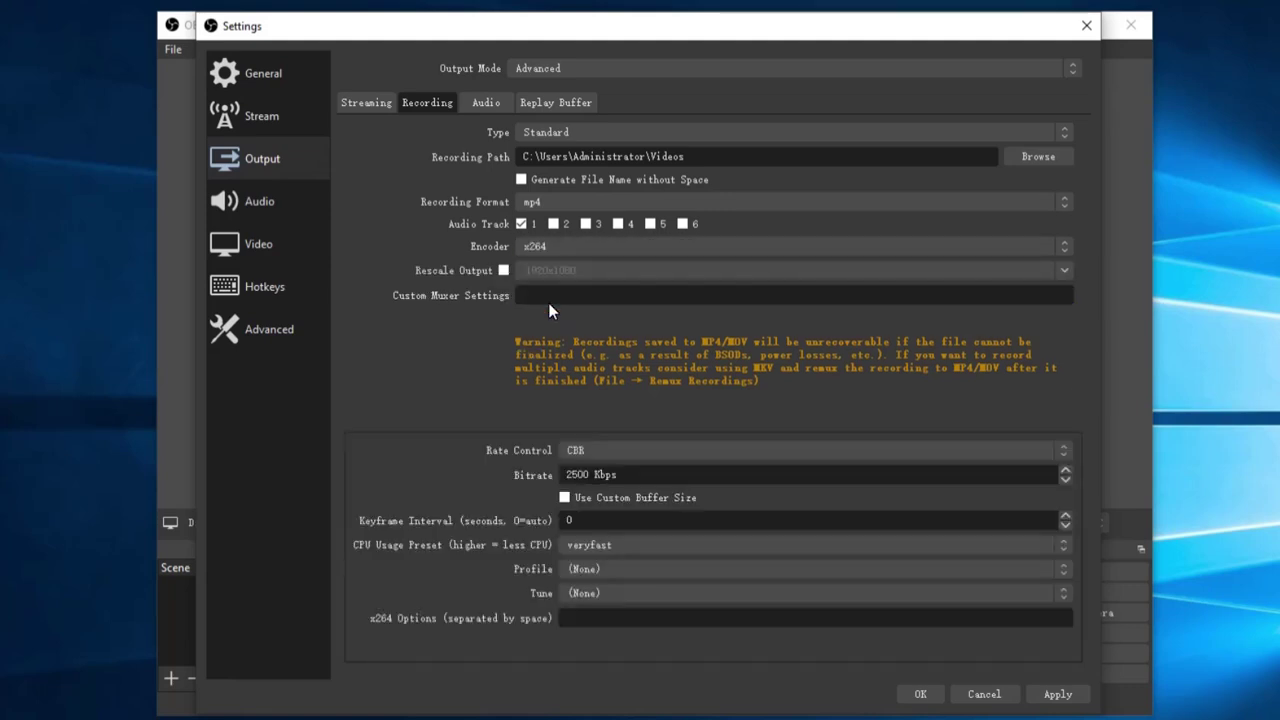
- Choose 30 as the common FPS value in the video settings
click(488, 106)
click(267, 244)
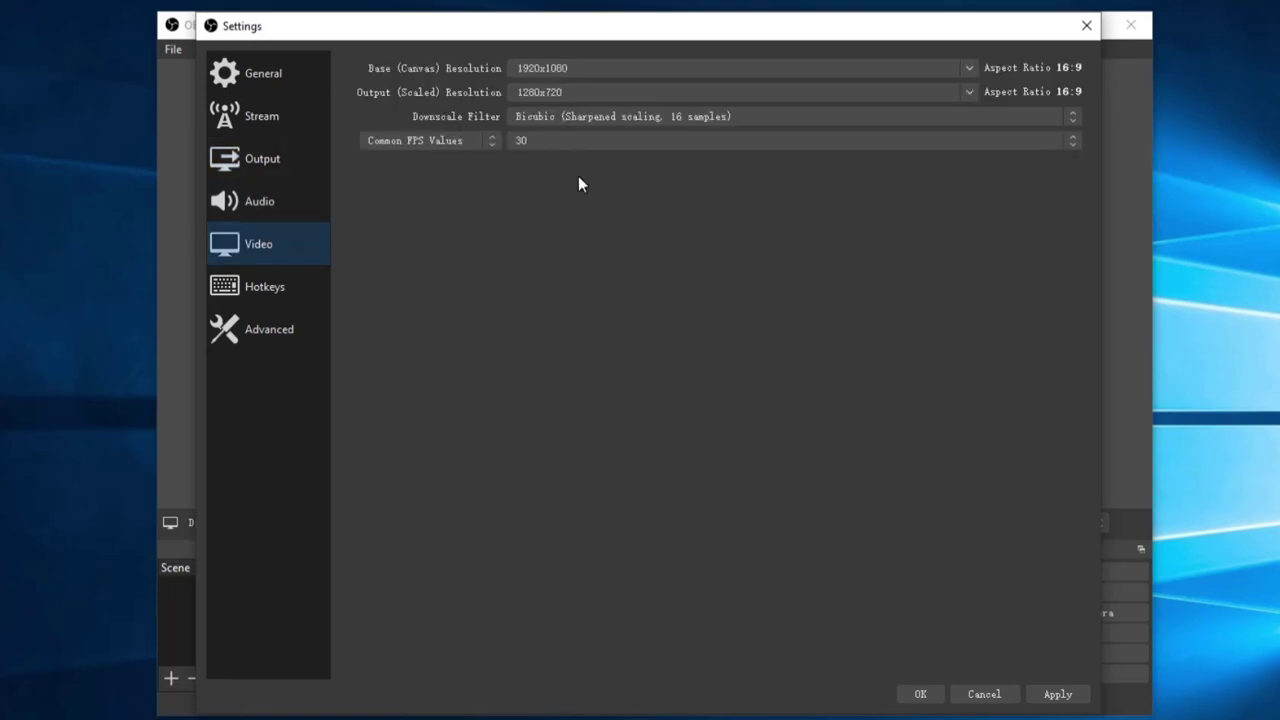
click(570, 140)
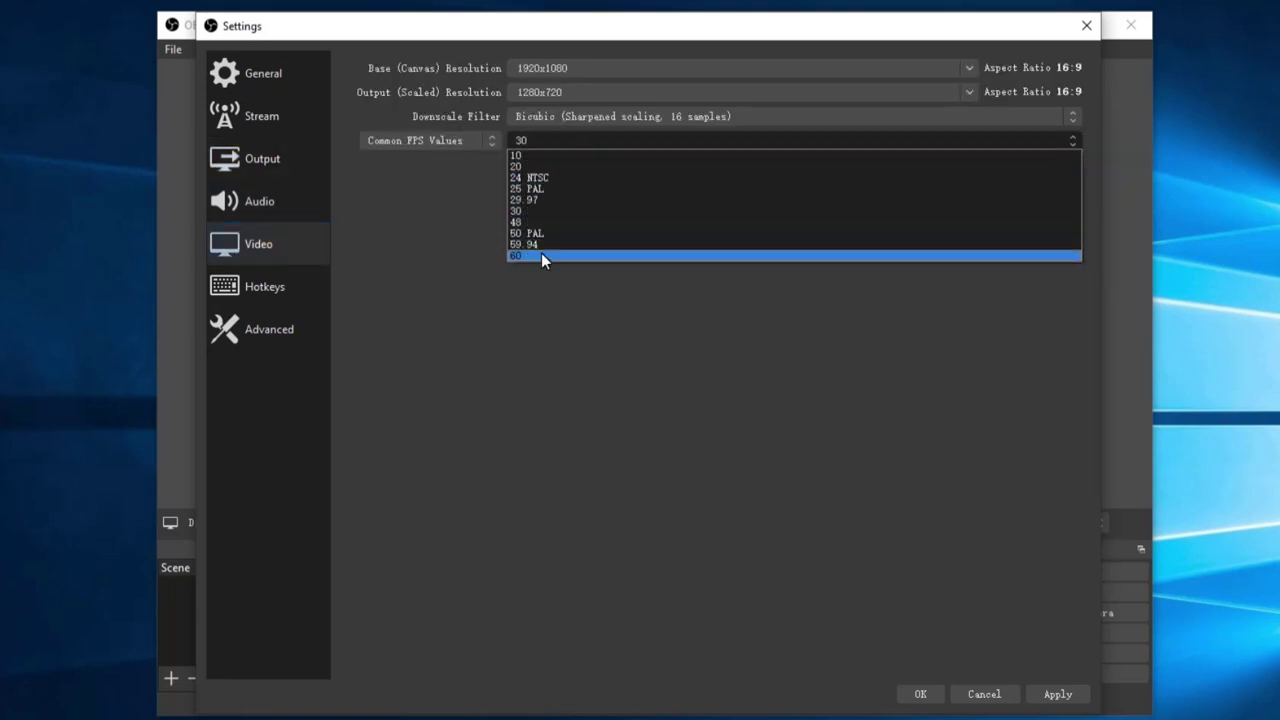
click(551, 211)
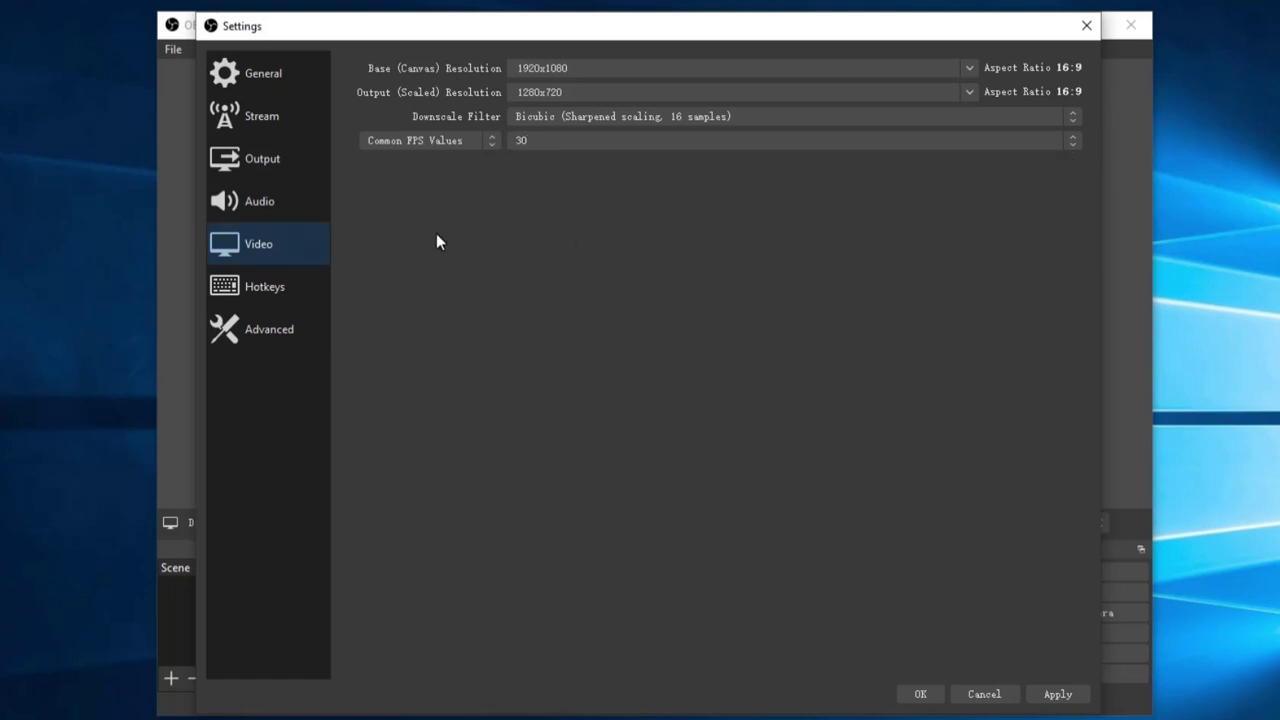
- Review the global audio device settings, and apply the changed settings and close the settings window
click(292, 208)
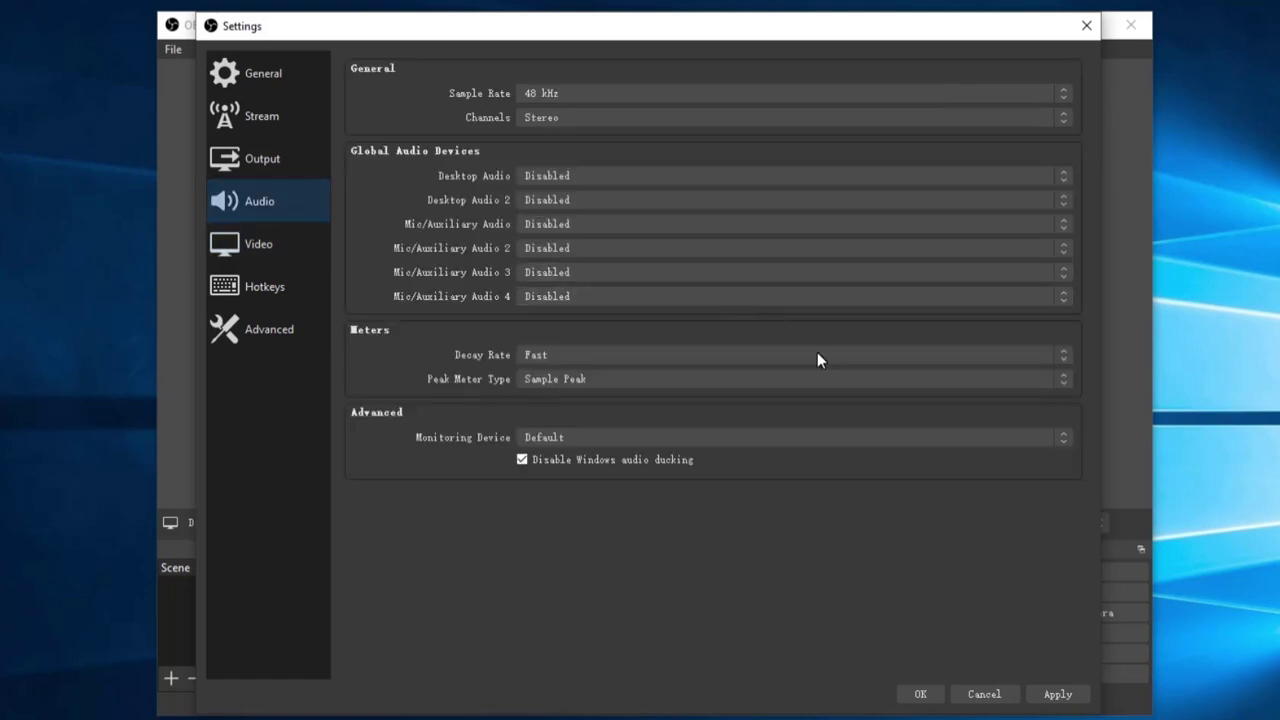
click(1058, 692)
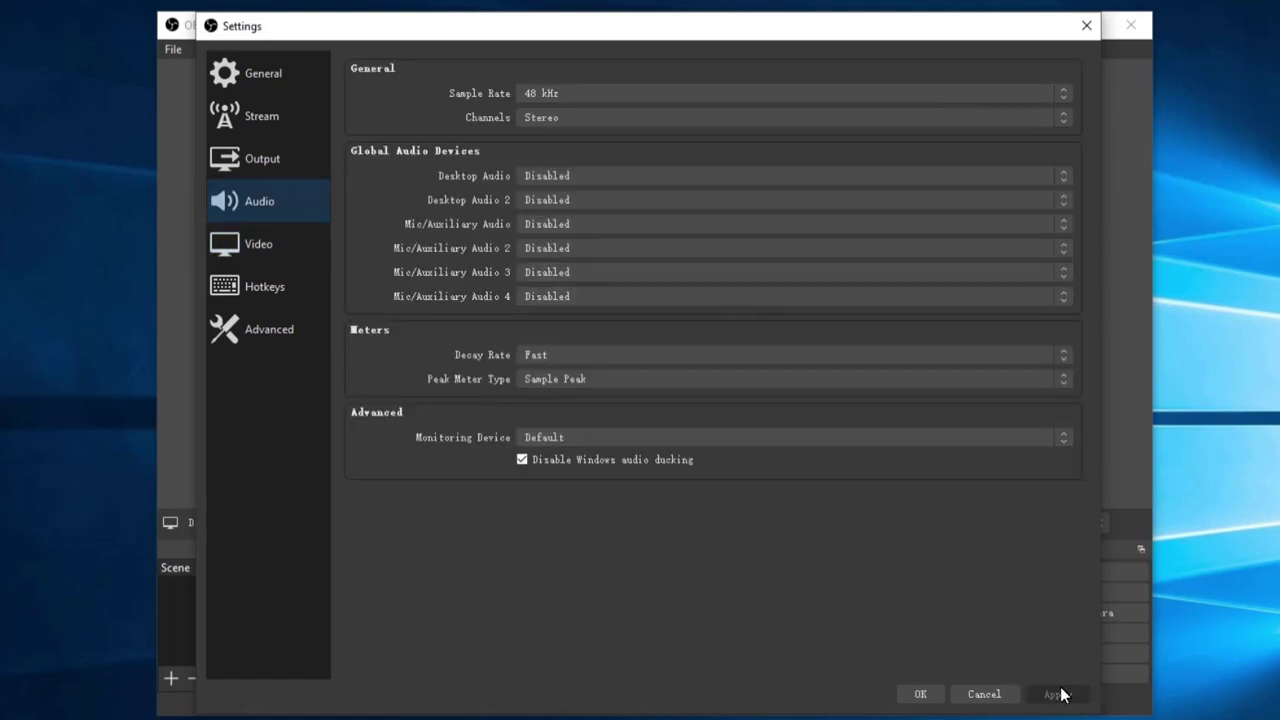
click(921, 694)
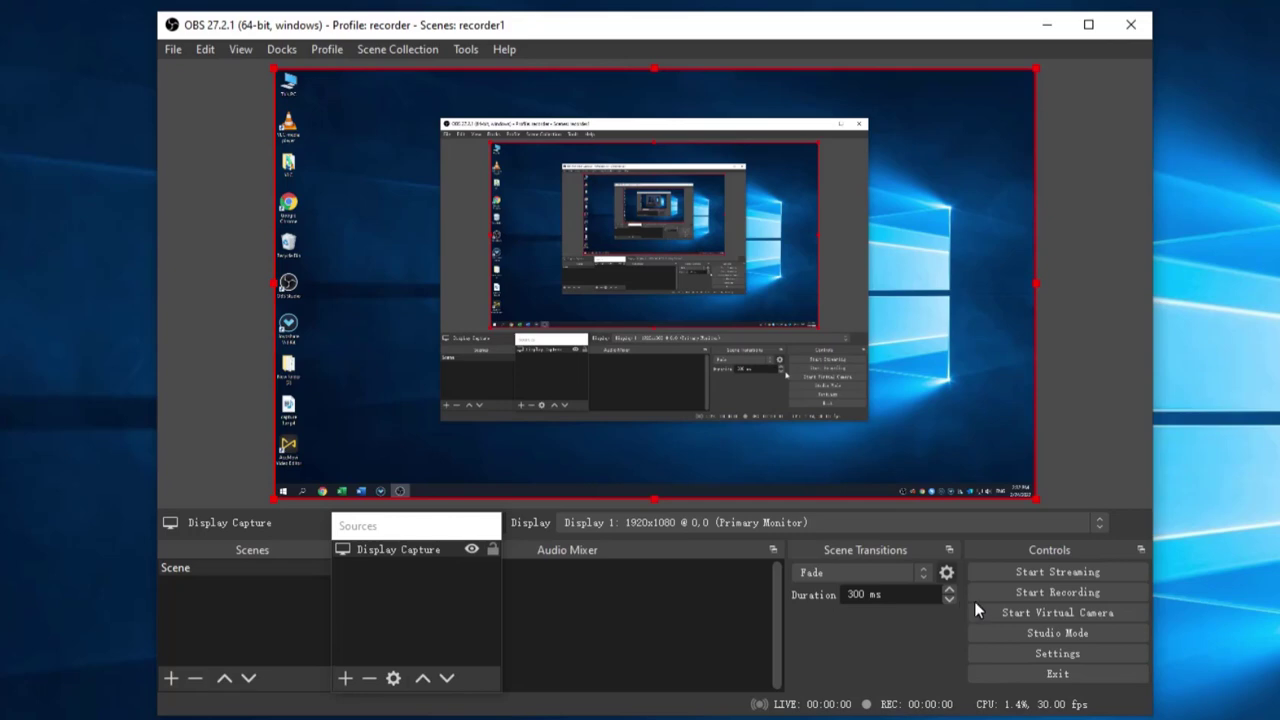
- Record the desktop for about 11 seconds with the OBS window minimized, and restore the window to stop the recording
click(1067, 595)
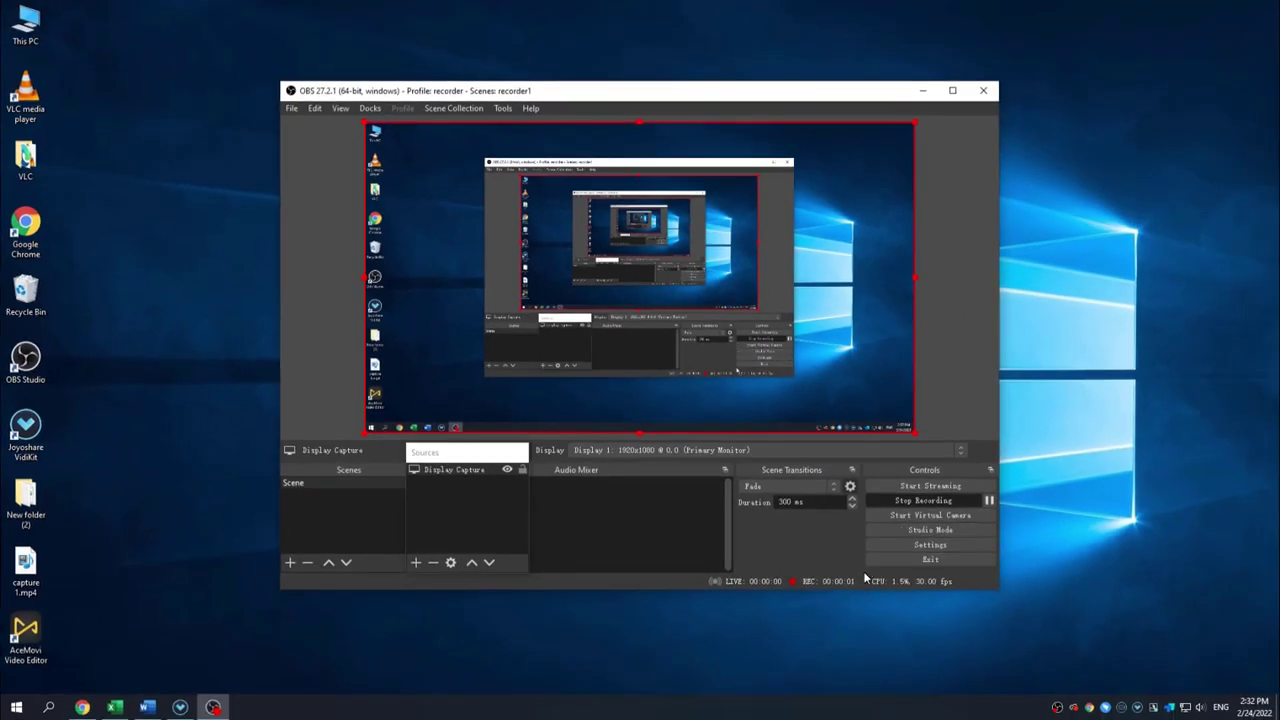
click(922, 90)
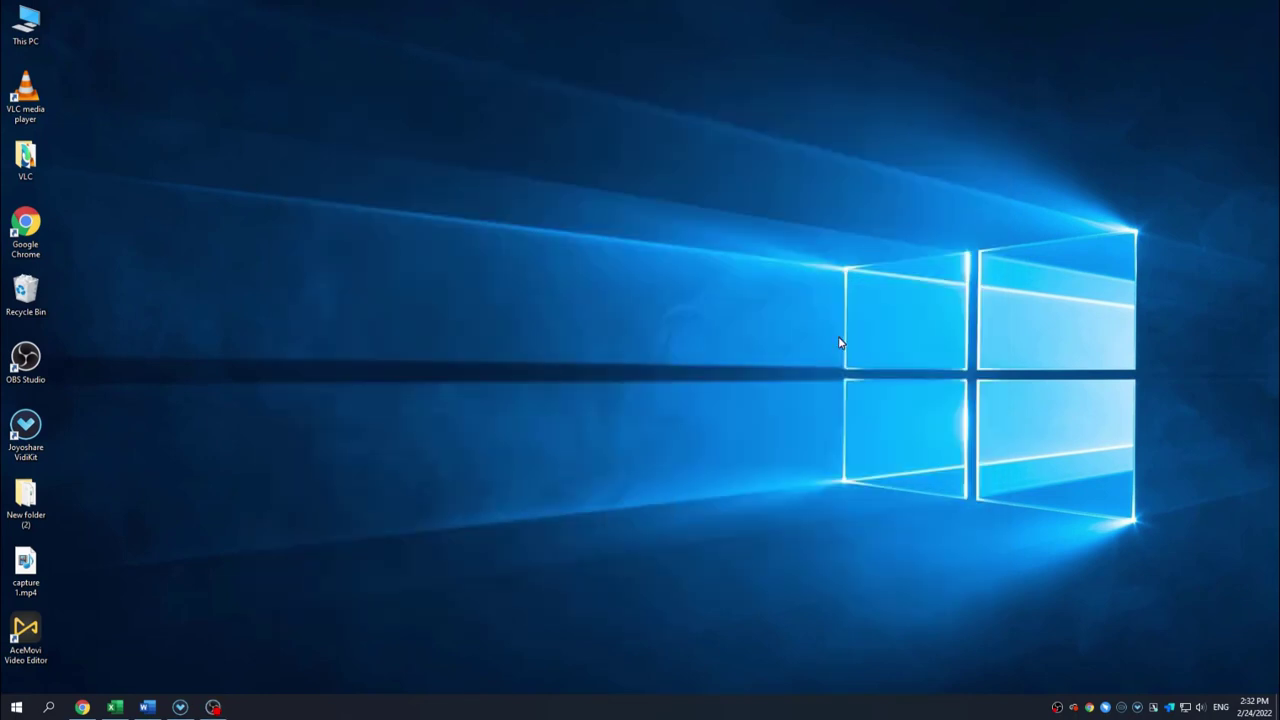
click(212, 708)
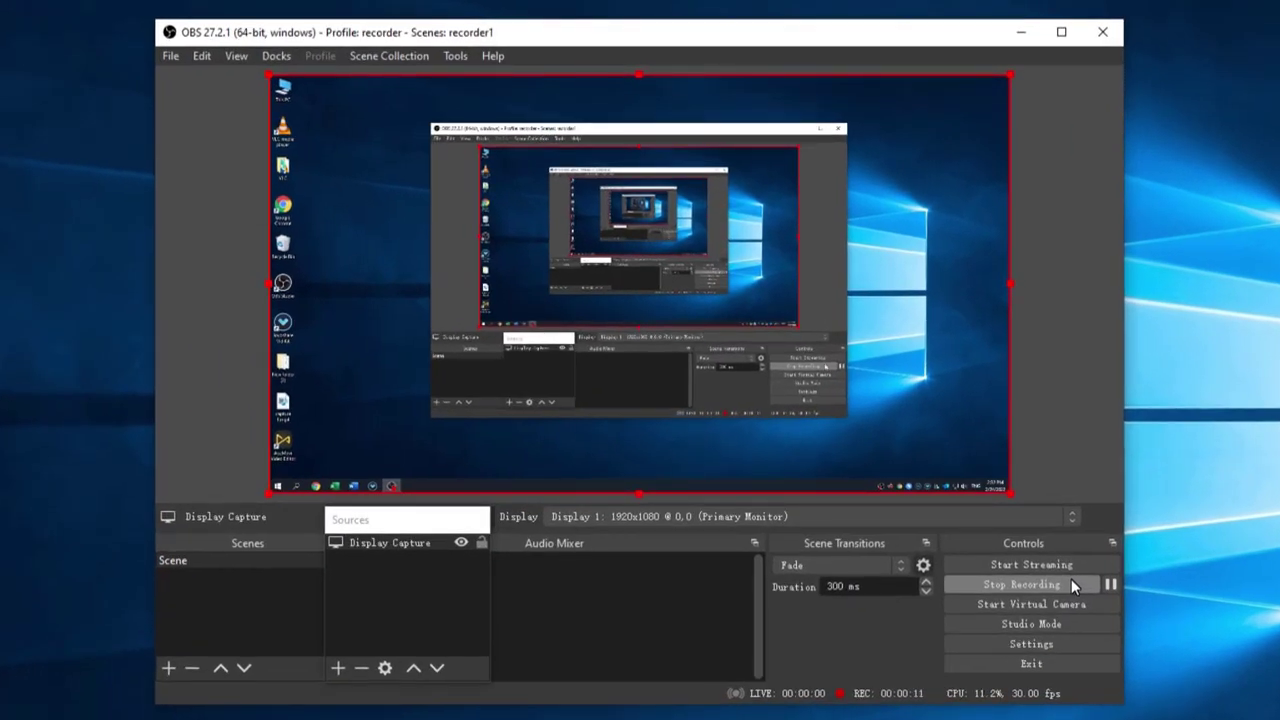
click(1071, 585)
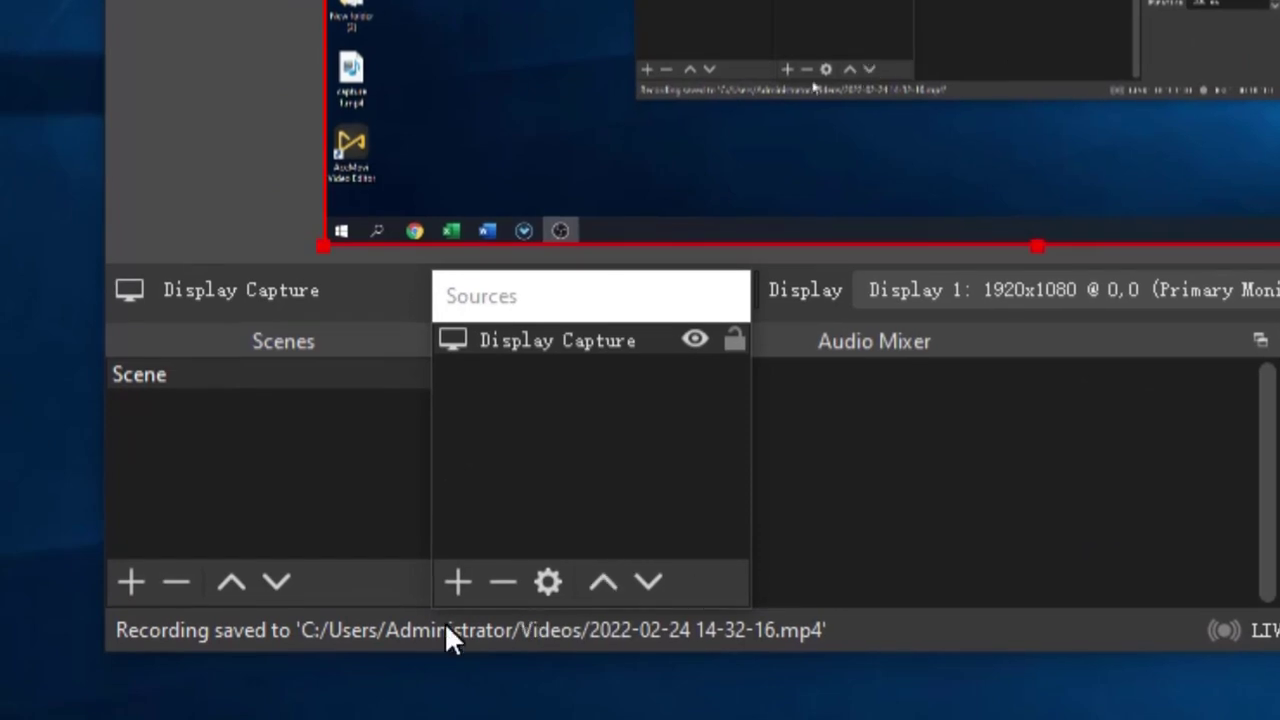